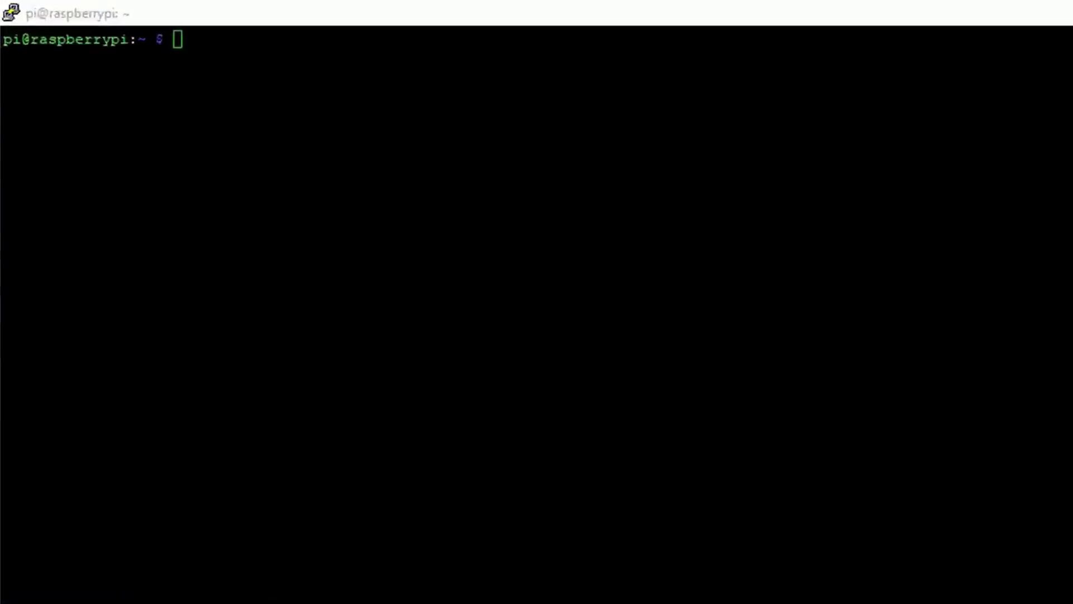
{"action": "type", "text": "curl -sSL https://install.pi-hole.net | bash"}
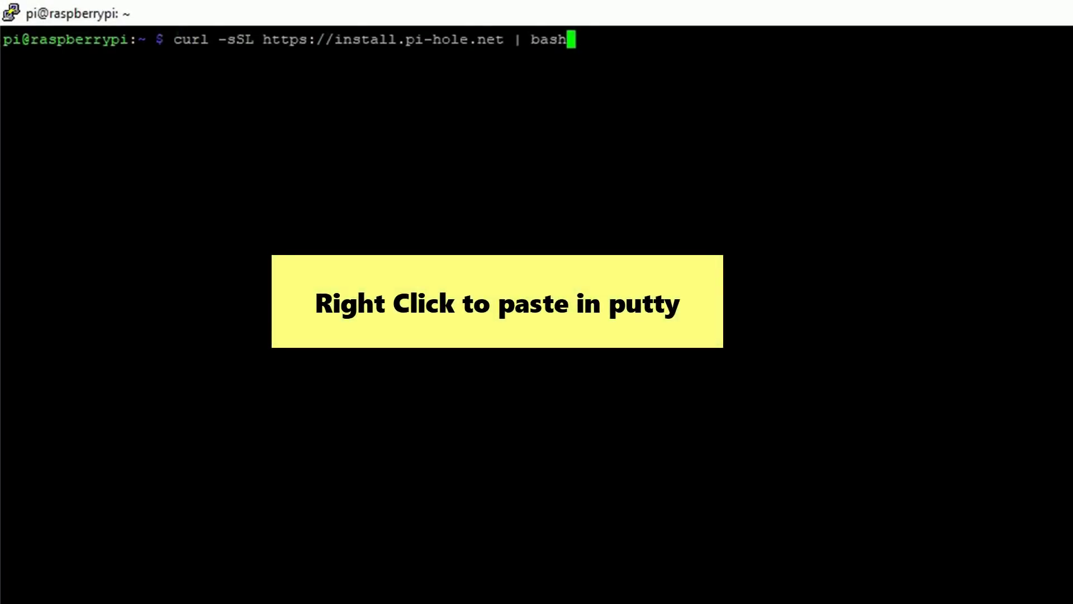
{"action": "key", "text": "Return"}
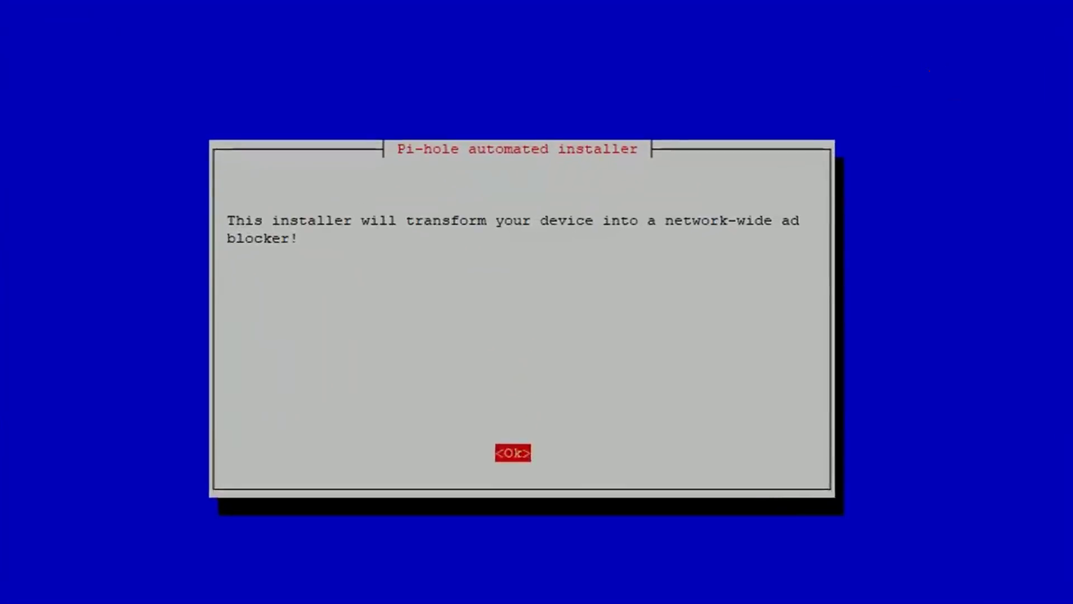
Dismiss the installer's welcome, donations and static-IP notices.
{"action": "key", "text": "Return"}
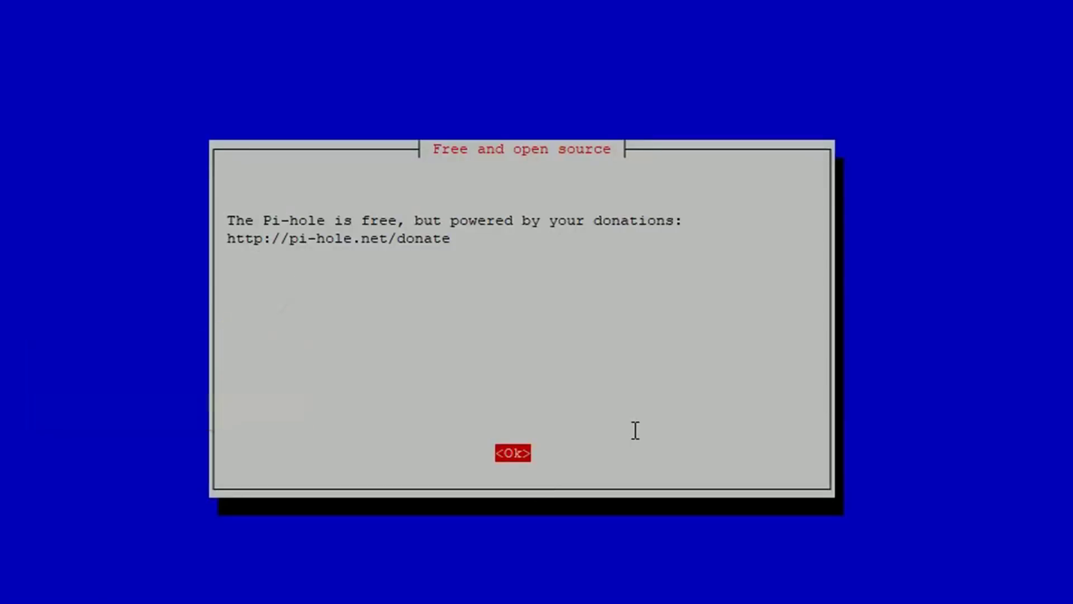
{"action": "key", "text": "Return"}
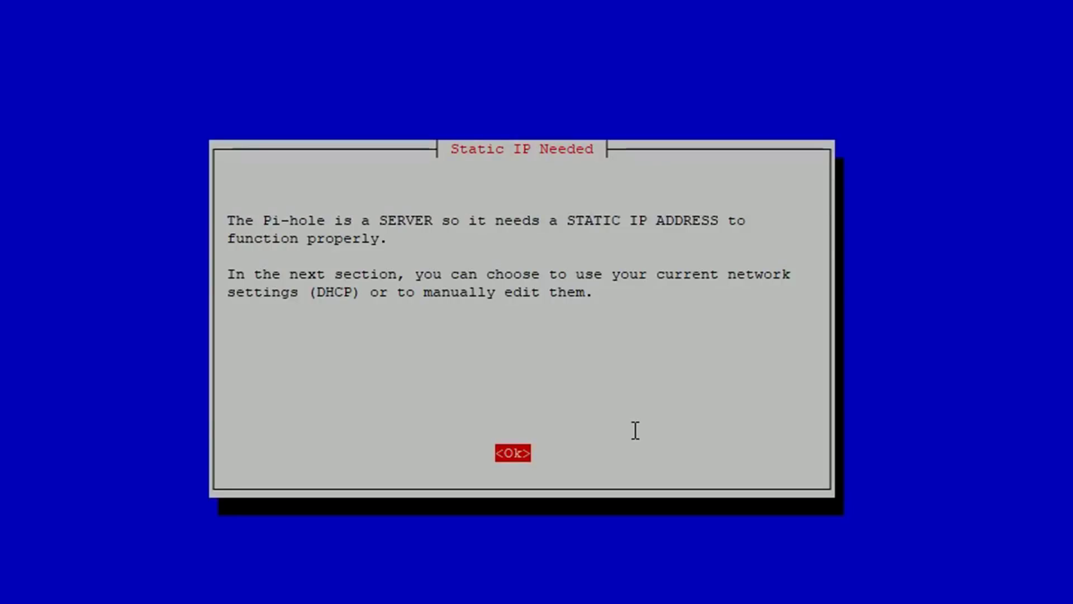
{"action": "key", "text": "Return"}
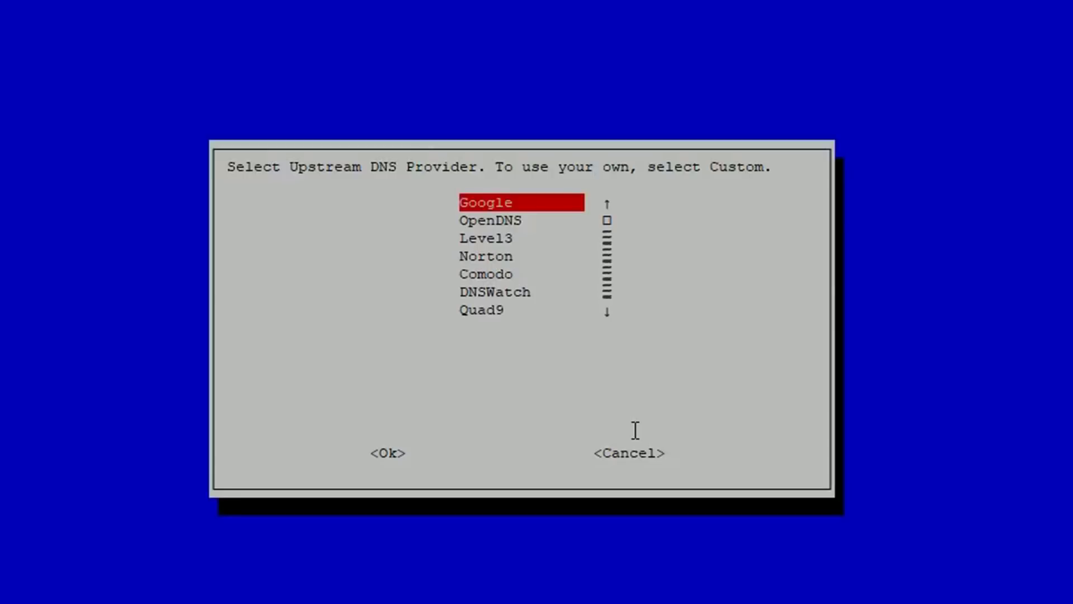
Choose Google as upstream DNS and keep blocking over both IPv4 and IPv6.
{"action": "key", "text": "Down"}
{"action": "key", "text": "Up"}
{"action": "key", "text": "Return"}
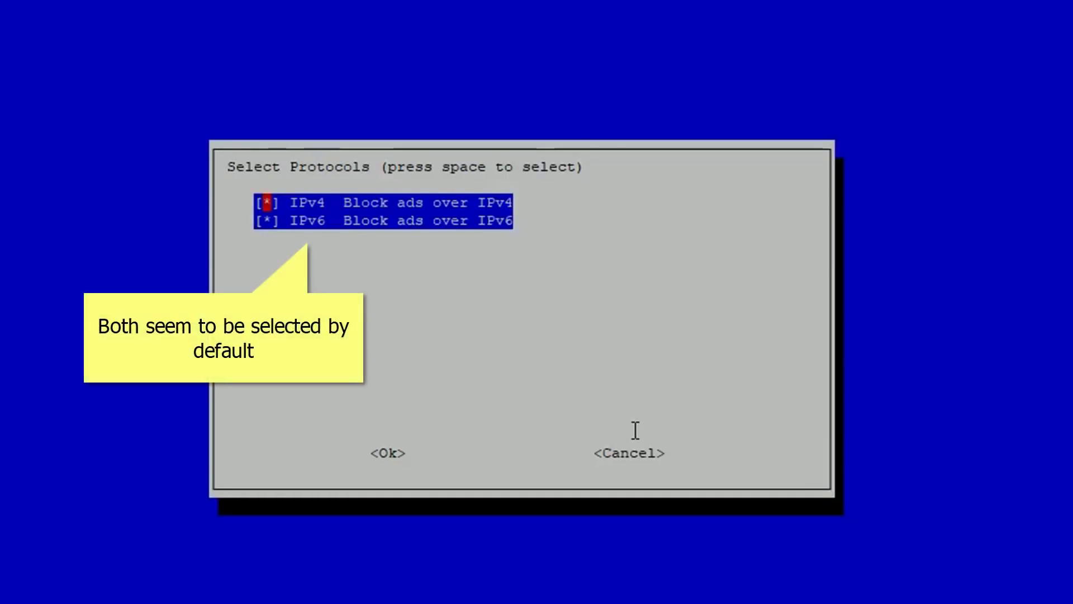
{"action": "key", "text": "Return"}
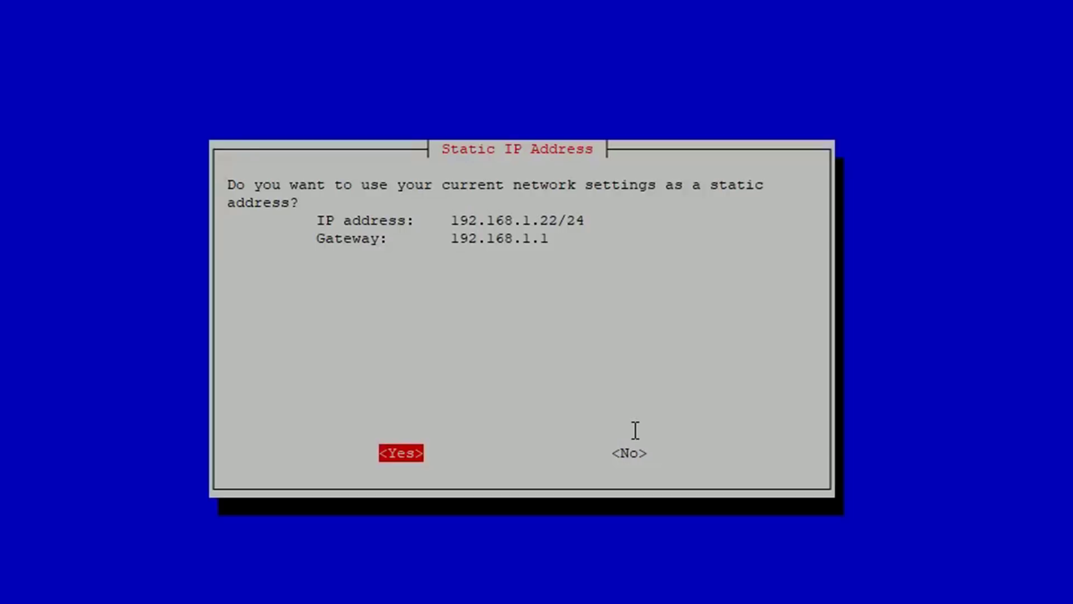
Keep 192.168.1.22 as static IP, install the web admin interface, keep query logging on, and finish.
{"action": "key", "text": "Return"}
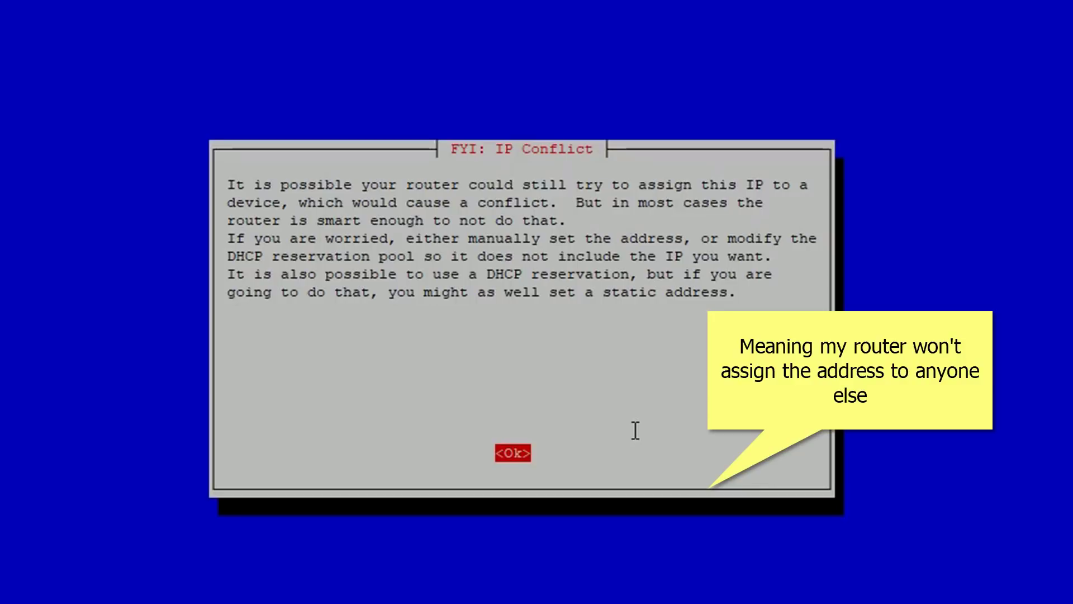
{"action": "key", "text": "Return"}
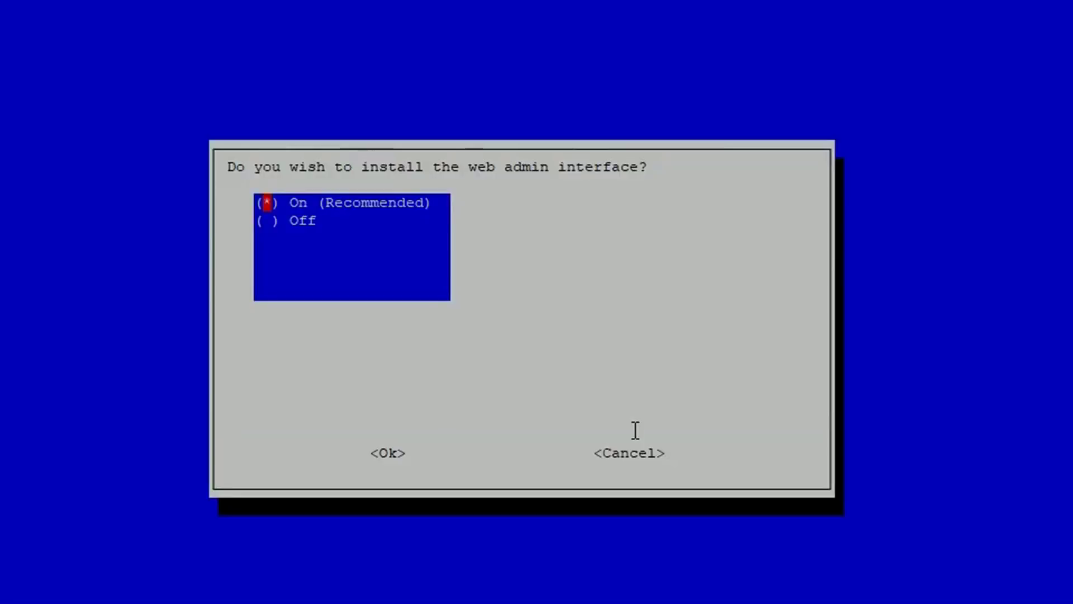
{"action": "key", "text": "Return"}
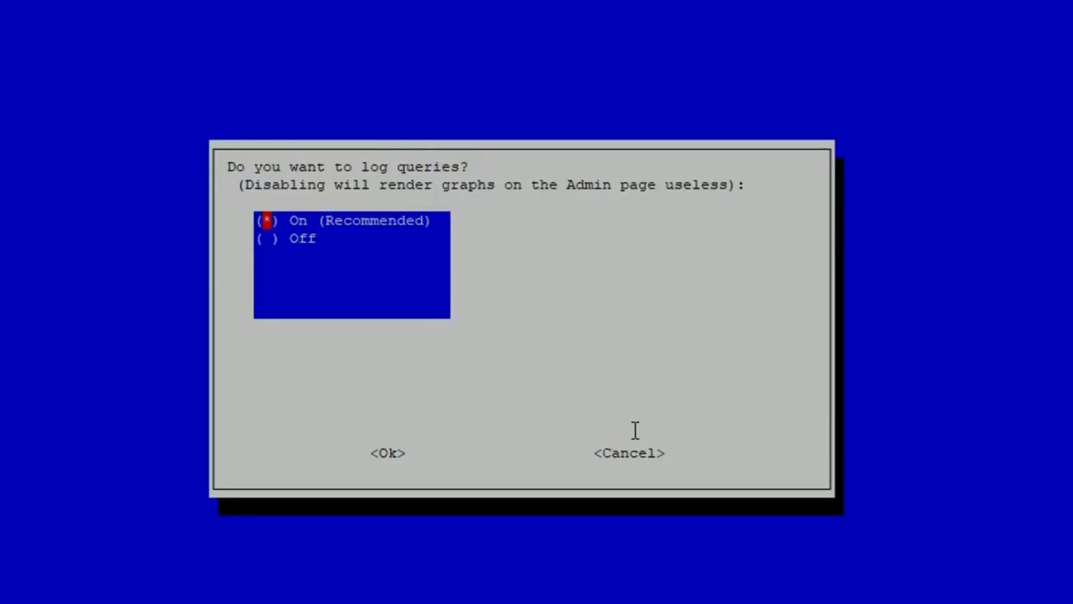
{"action": "key", "text": "Return"}
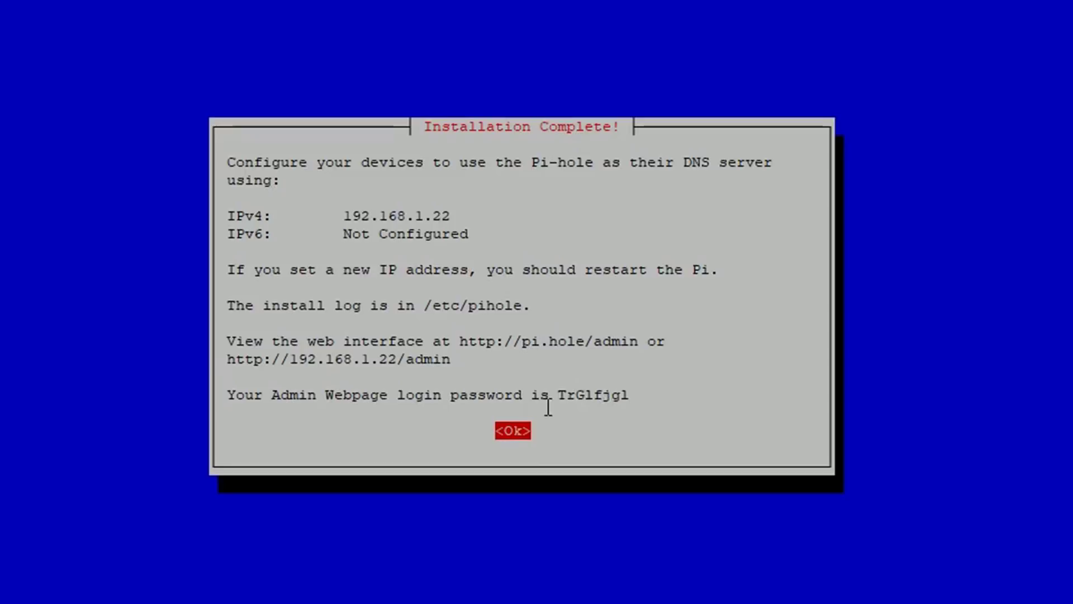
{"action": "key", "text": "Return"}
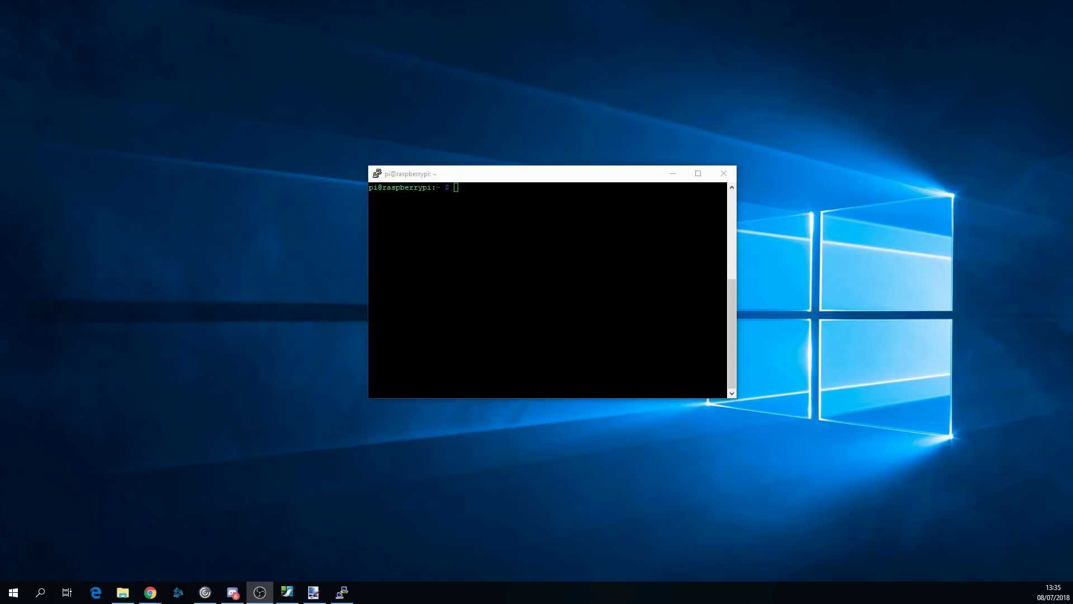
Run 'pihole -a -p' and set a new Pi-hole web admin password.
{"action": "type", "text": "pihole"}
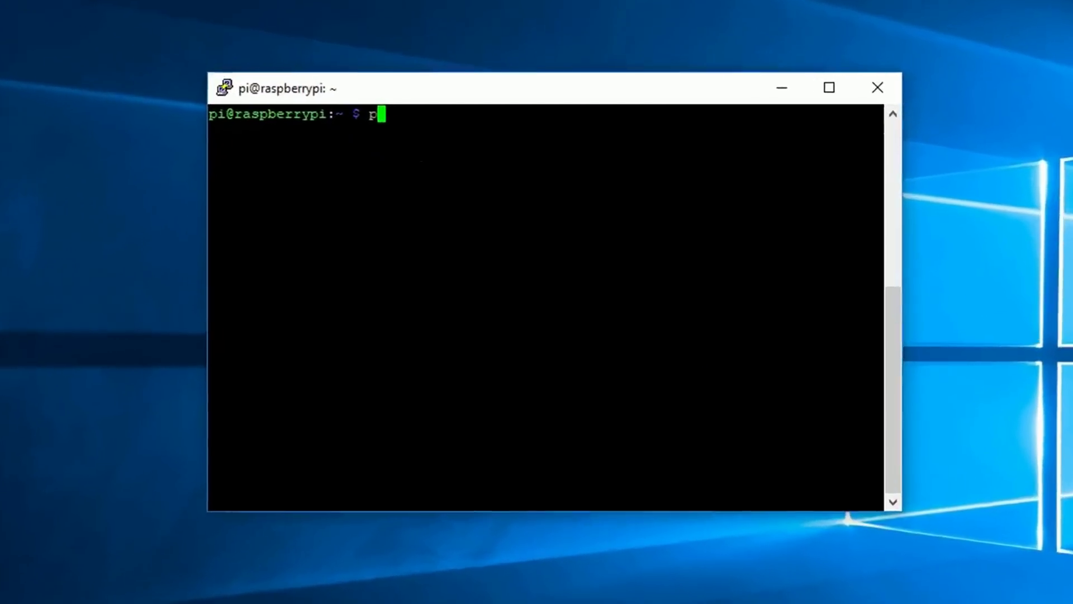
{"action": "type", "text": " -"}
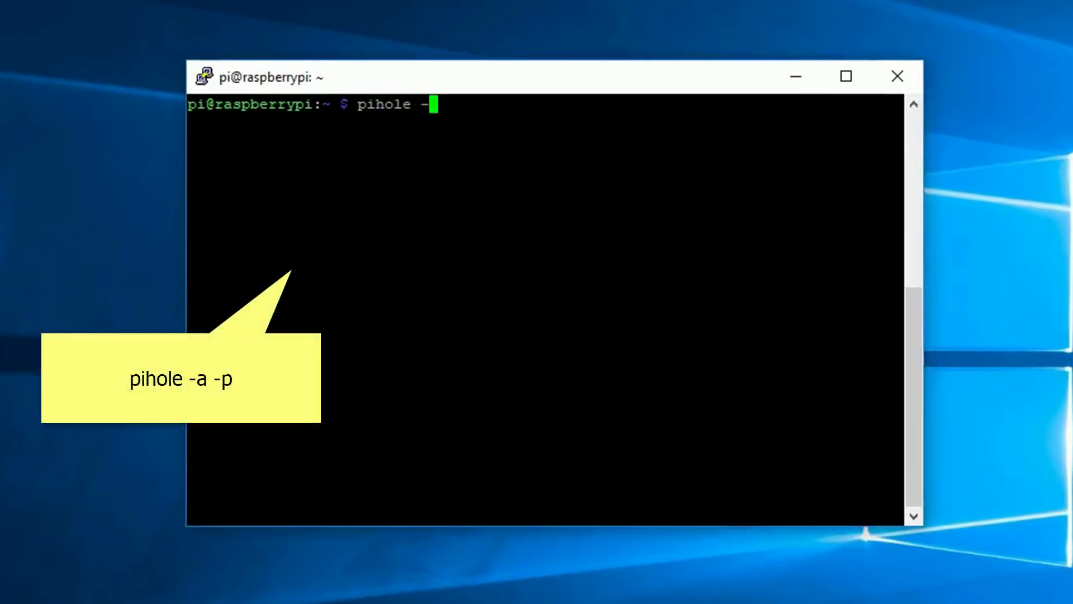
{"action": "type", "text": "a -p"}
{"action": "key", "text": "Return"}
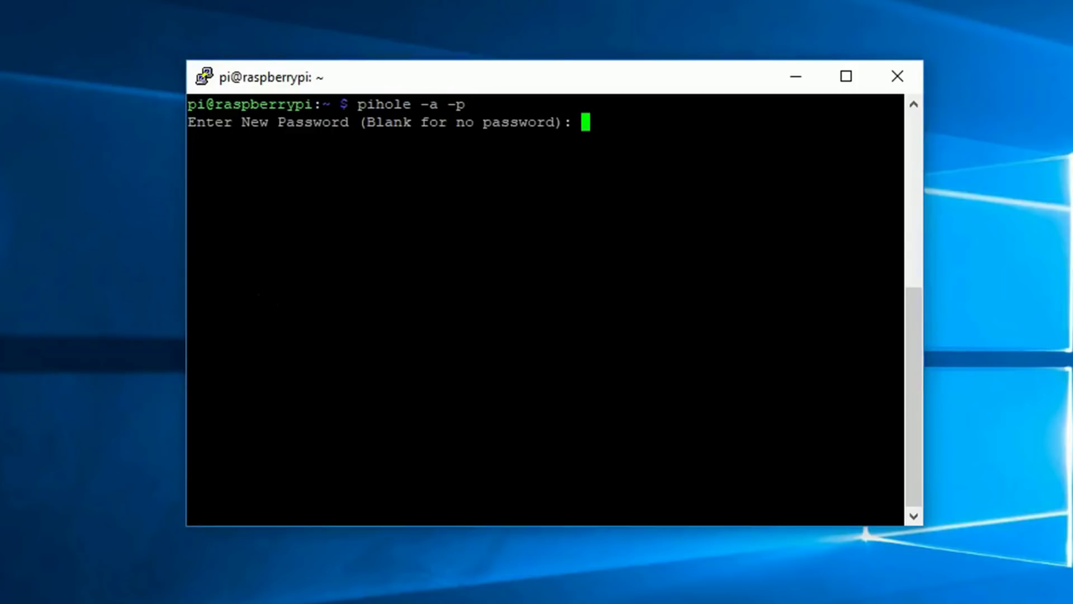
{"action": "key", "text": "Return"}
{"action": "key", "text": "Return"}
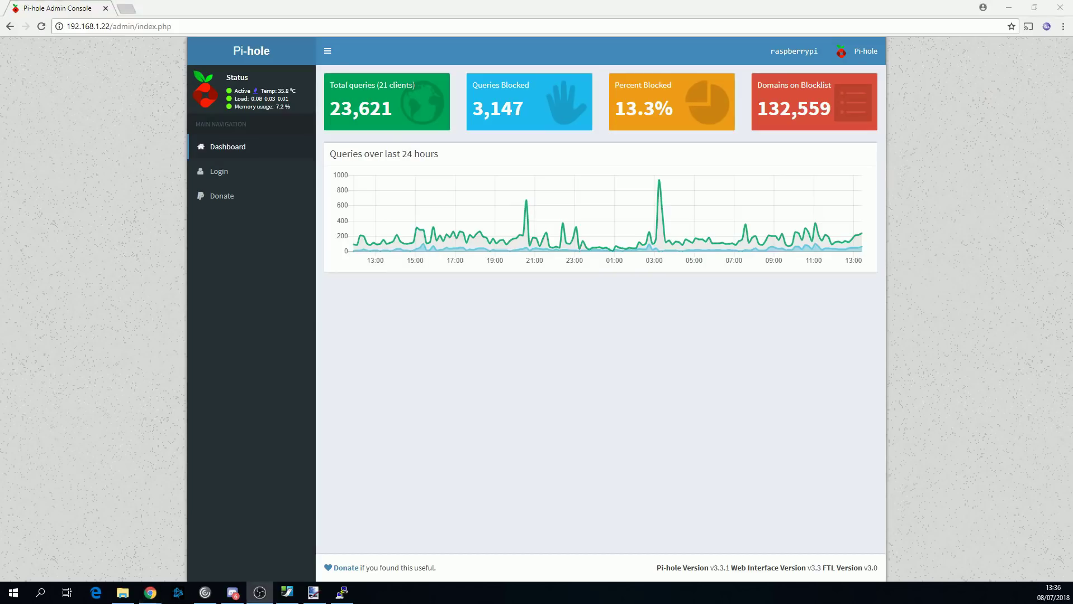
Log in to the Pi-hole Admin Console, replacing the autofilled password with the new admin password.
{"action": "left_click", "coordinate": [250, 179]}
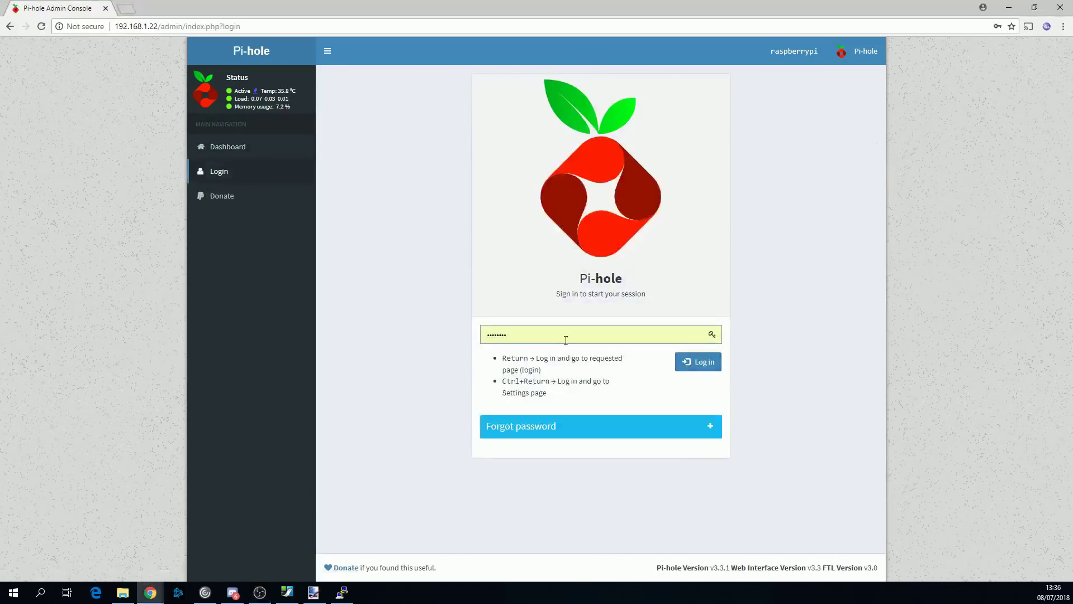
{"action": "left_click", "coordinate": [576, 336]}
{"action": "key", "text": "BackSpace"}
{"action": "type", "text": "•••••••••"}
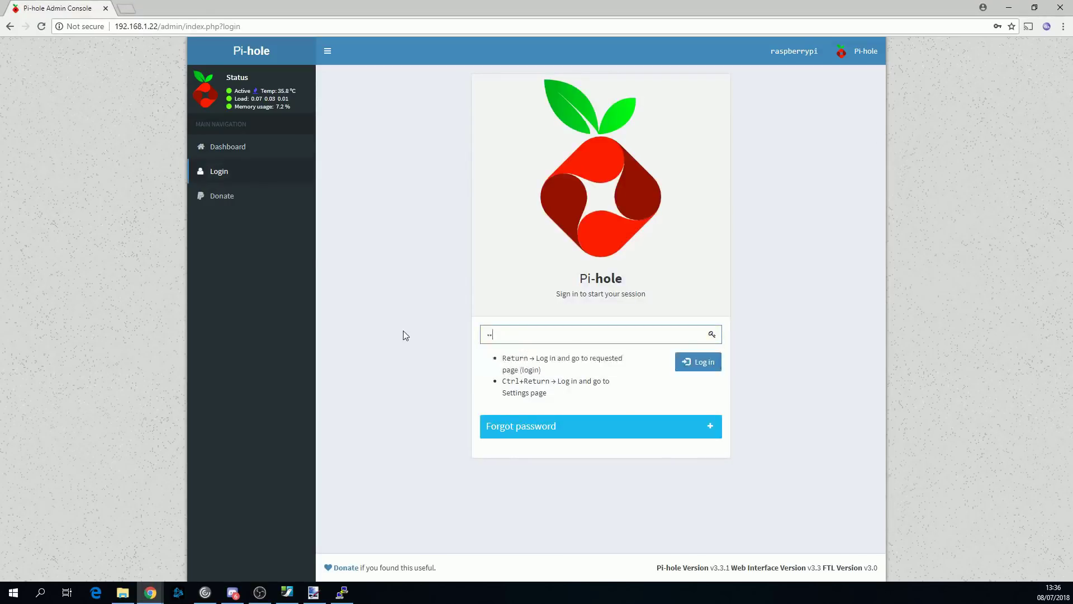
{"action": "left_click", "coordinate": [705, 362]}
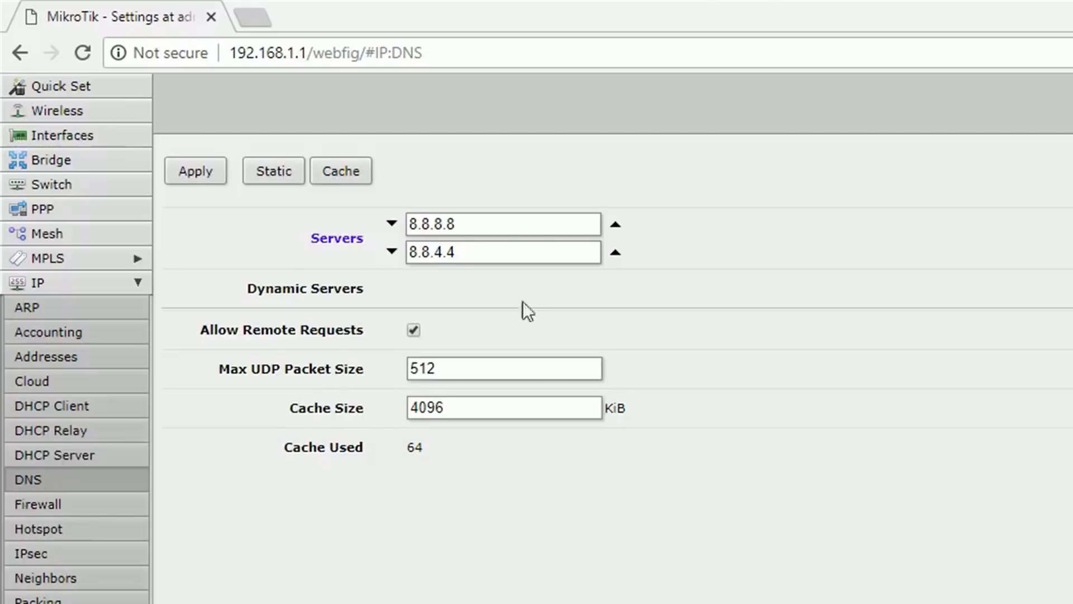
Replace the router's DNS servers 8.8.8.8 and 8.8.4.4 with 192.168.1.22 only, and apply.
{"action": "left_click_drag", "start_coordinate": [498, 224], "coordinate": [334, 216]}
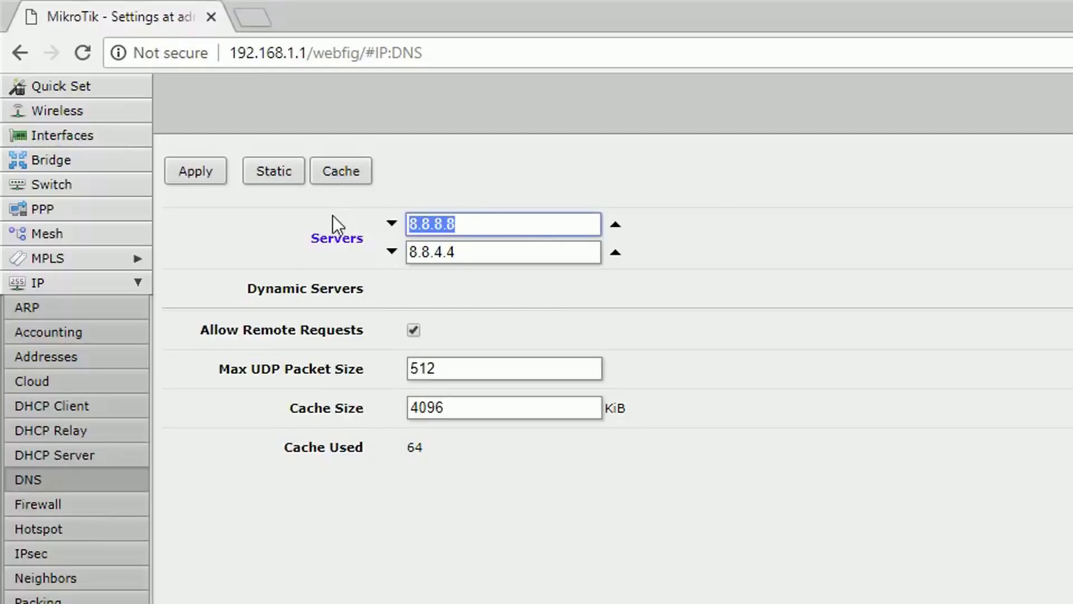
{"action": "type", "text": "192.168.1.22"}
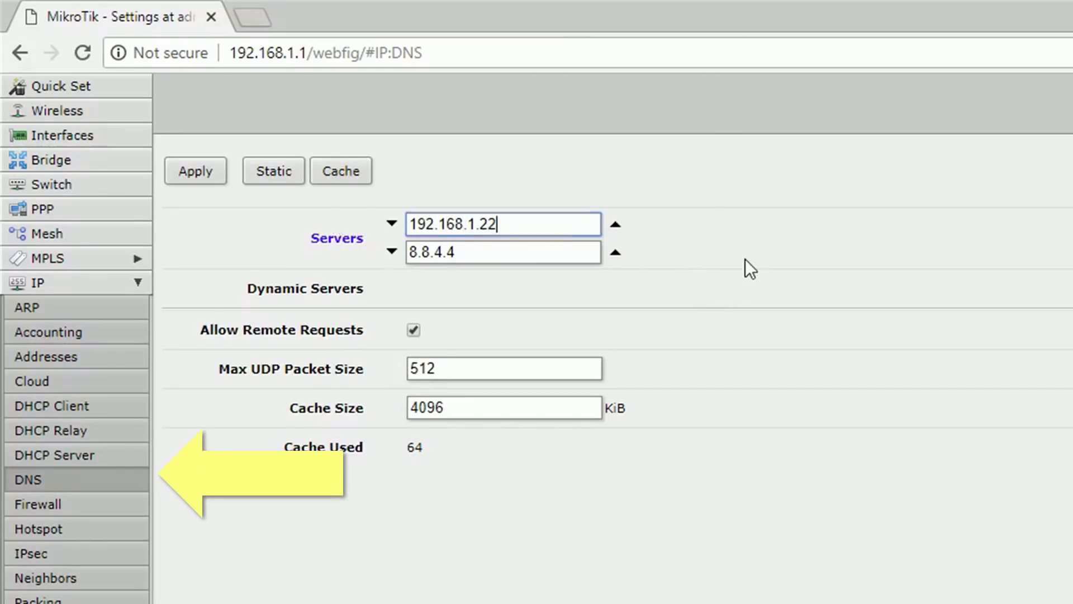
{"action": "left_click", "coordinate": [615, 252]}
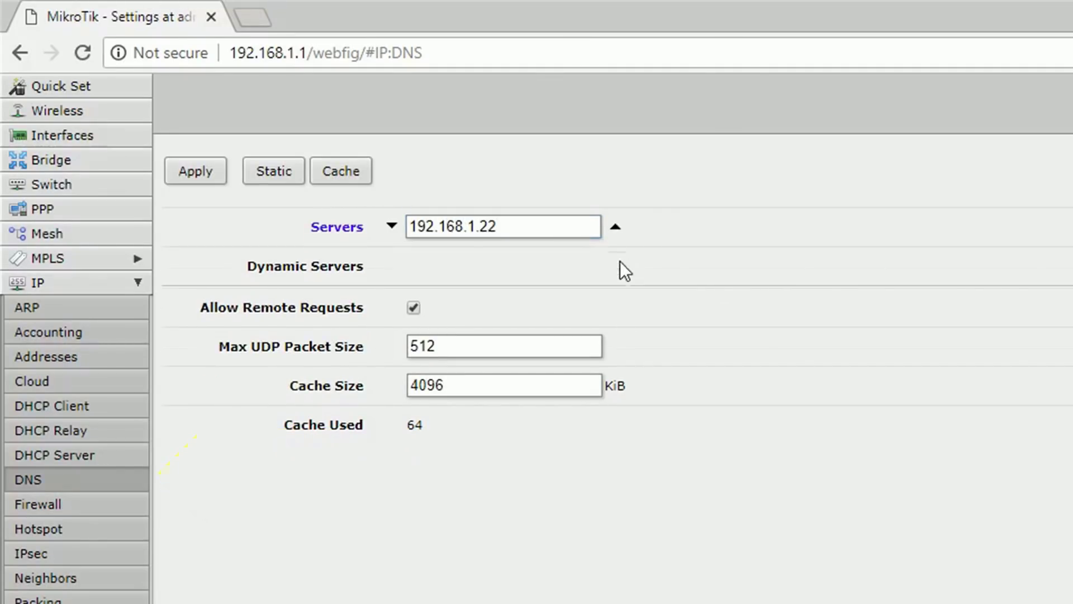
{"action": "left_click", "coordinate": [203, 171]}
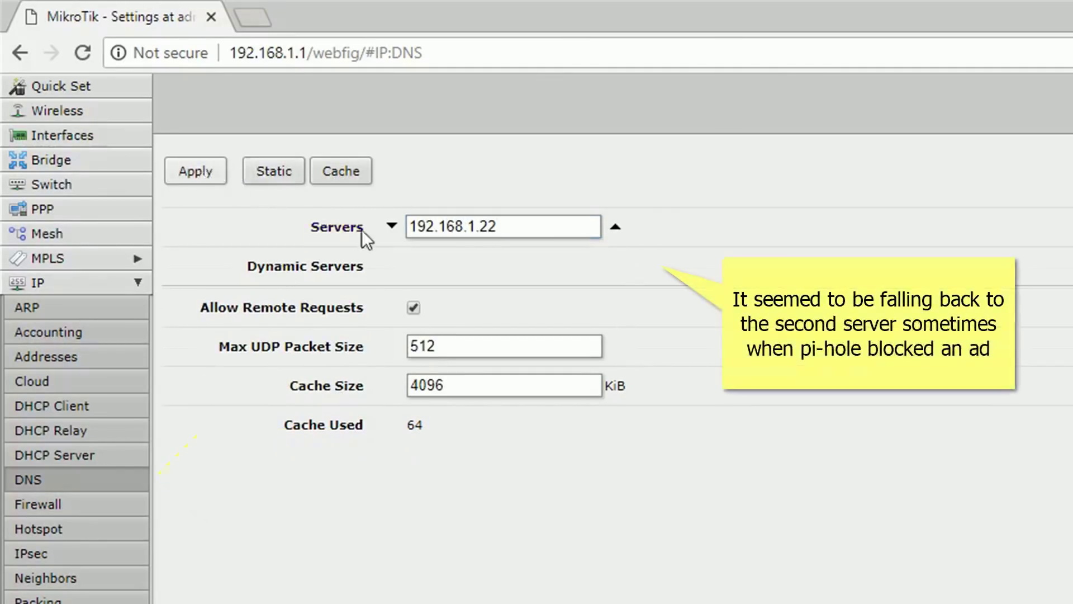
Flush the router's DNS cache.
{"action": "left_click", "coordinate": [343, 173]}
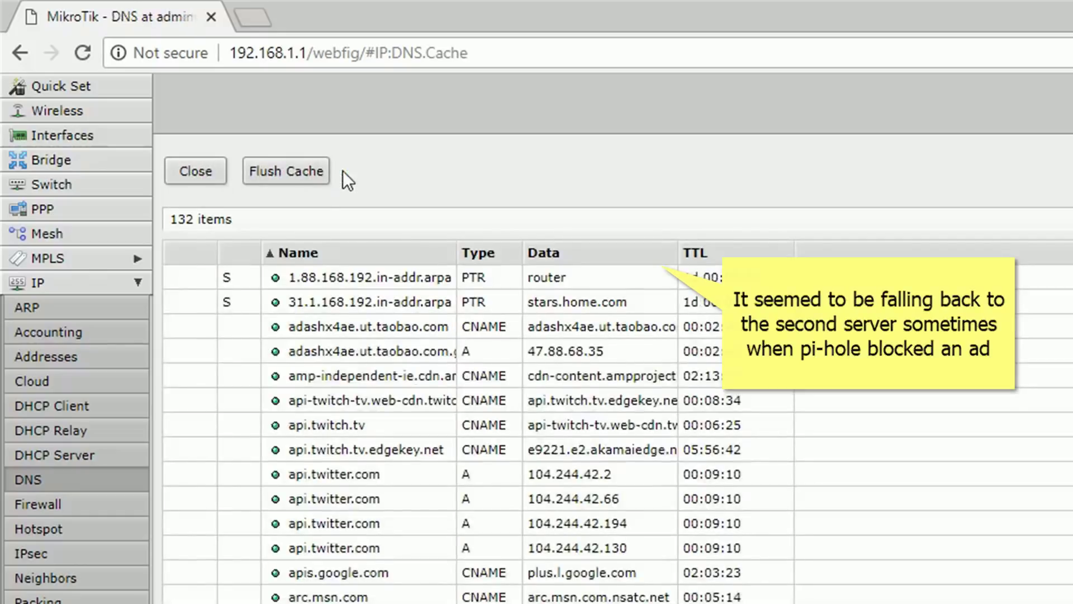
{"action": "left_click", "coordinate": [304, 172]}
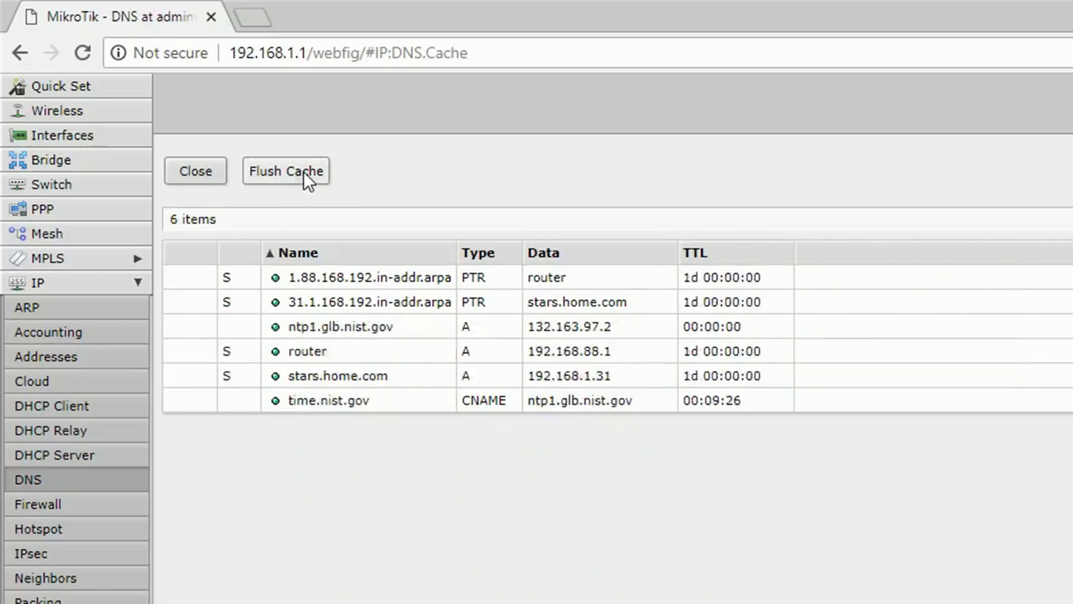
{"action": "left_click", "coordinate": [225, 172]}
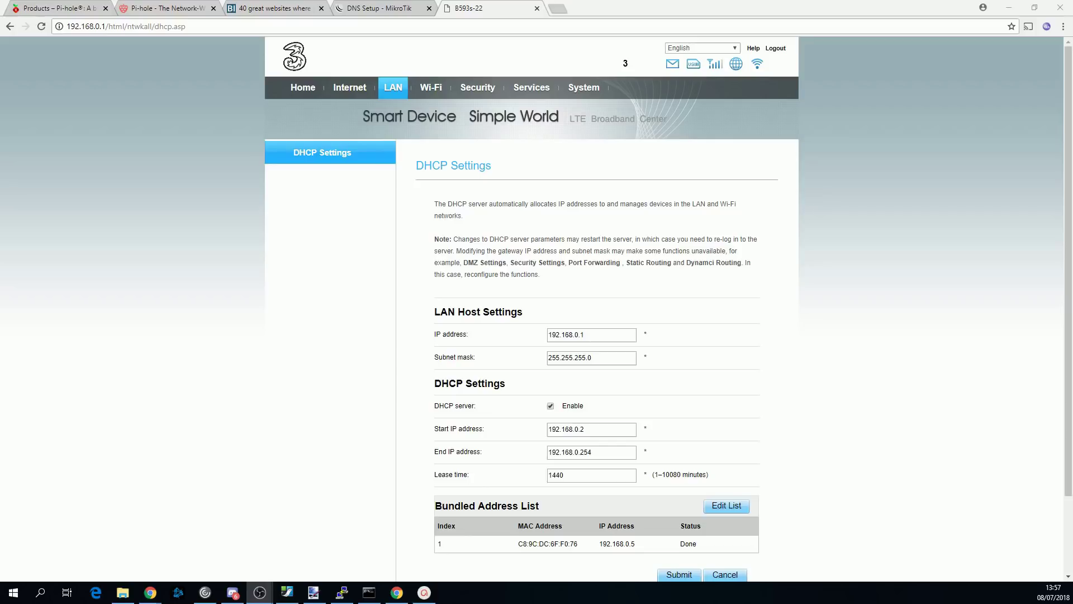
Disable the DHCP server on the LTE router's LAN DHCP Settings page.
{"action": "left_click", "coordinate": [251, 402]}
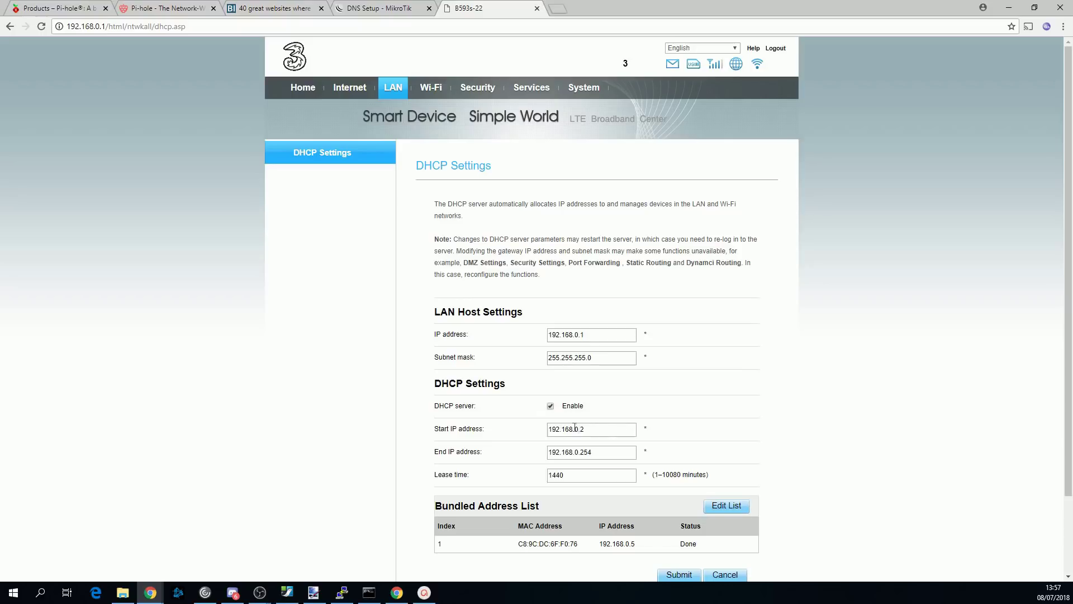
{"action": "left_click", "coordinate": [551, 408]}
{"action": "scroll", "coordinate": [626, 411], "scroll_direction": "down", "scroll_amount": 2}
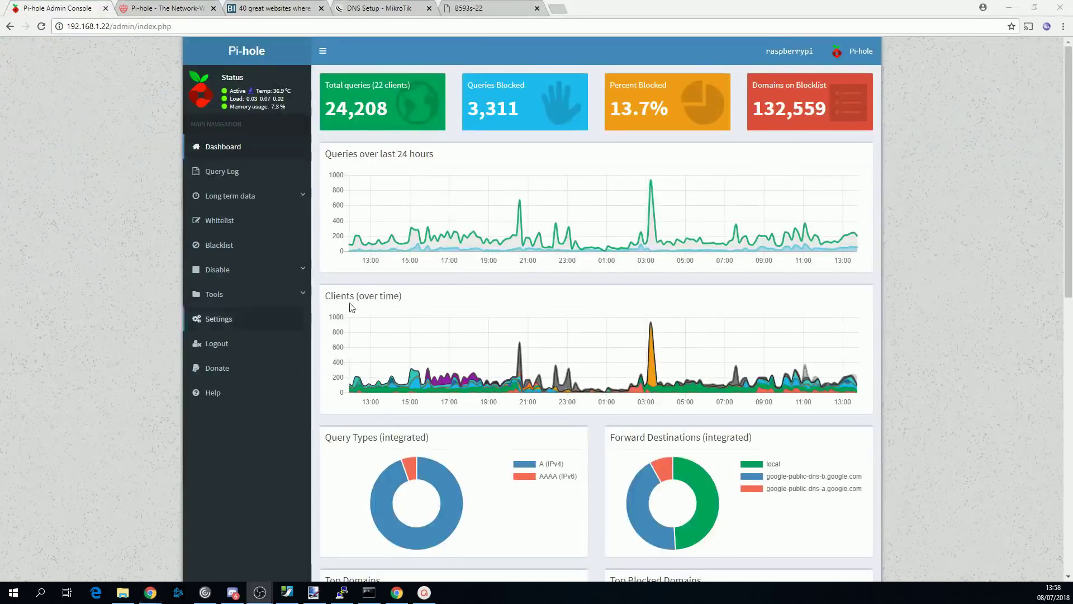
Enable Pi-hole's DHCP server in Settings > DHCP, serving 192.168.1.201–192.168.1.251.
{"action": "left_click", "coordinate": [270, 311]}
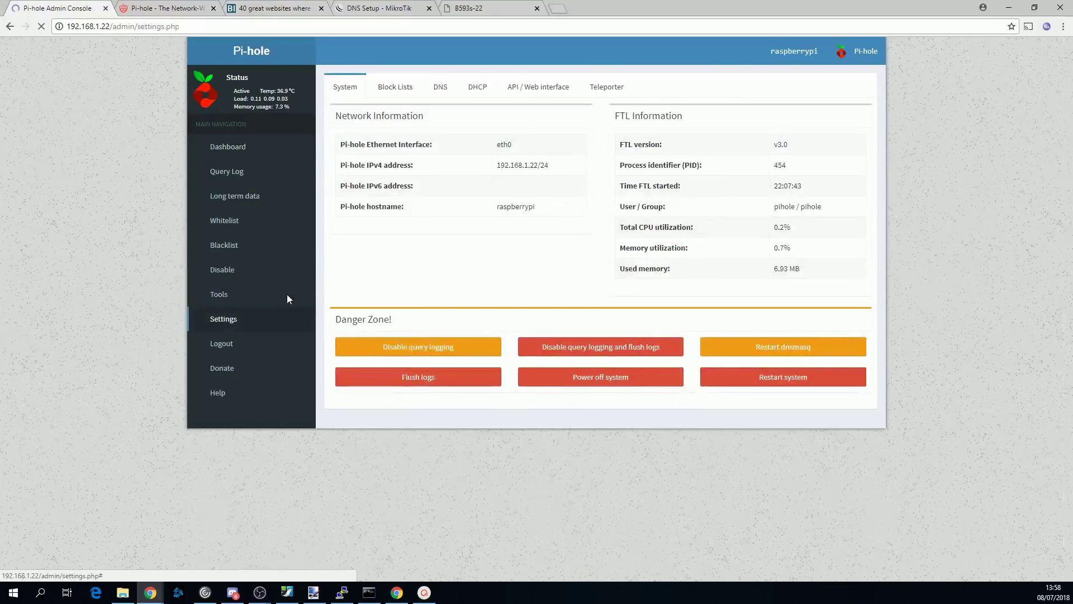
{"action": "left_click", "coordinate": [475, 87]}
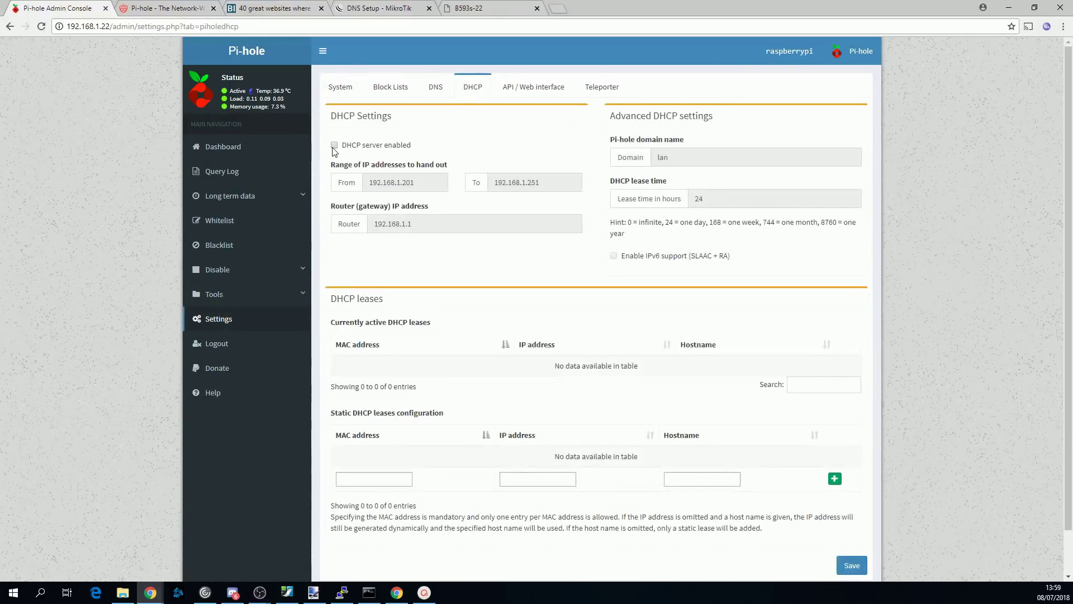
{"action": "left_click", "coordinate": [335, 146]}
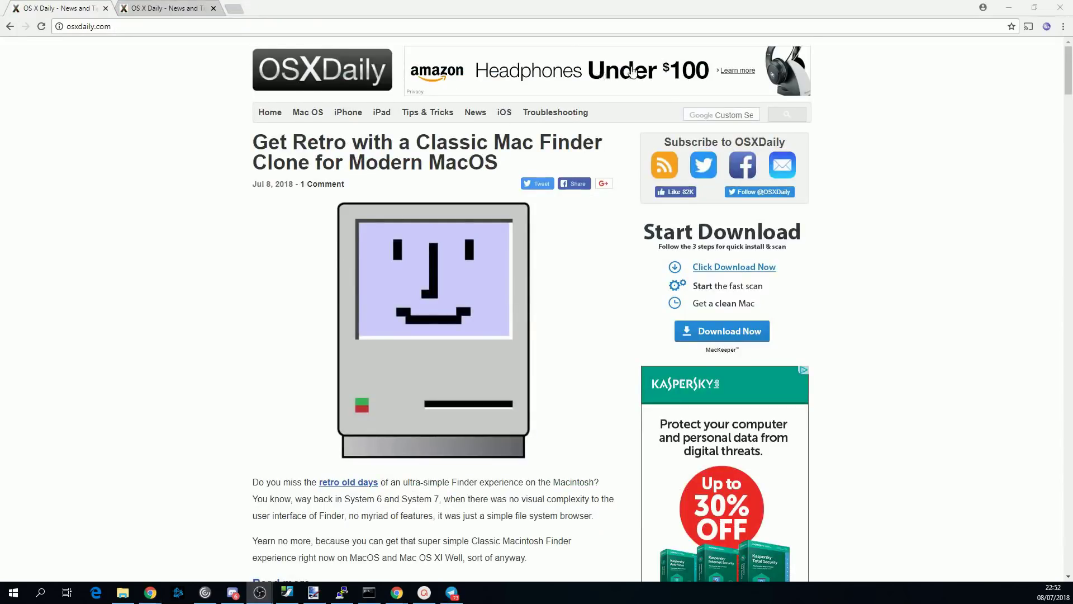
Compare the ad-filled OSXDaily page with the ad-free copy in the second tab.
{"action": "scroll", "coordinate": [742, 423], "scroll_direction": "down", "scroll_amount": 10}
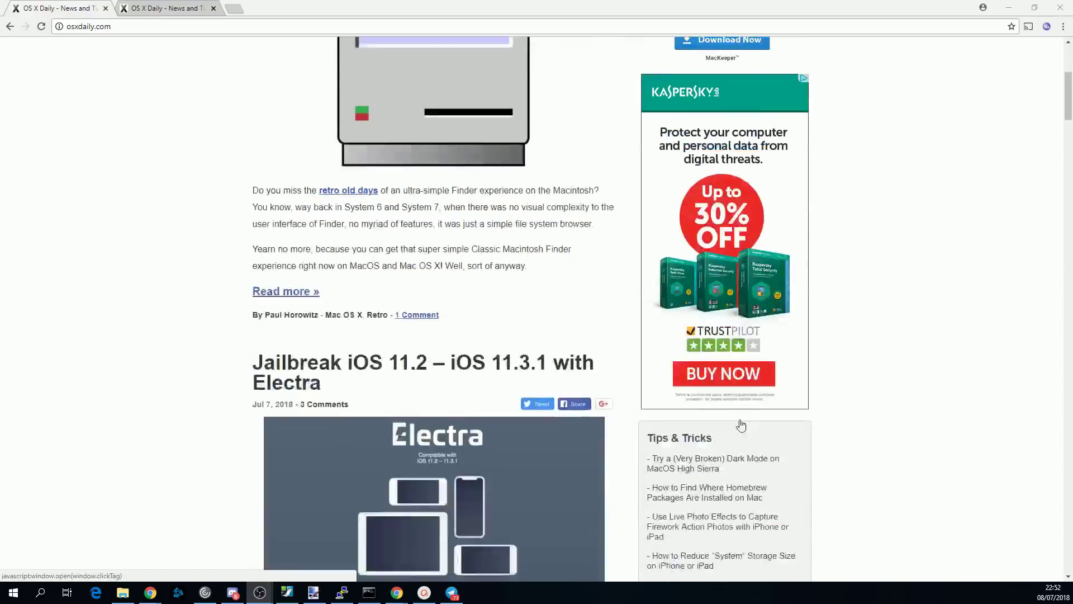
{"action": "scroll", "coordinate": [742, 423], "scroll_direction": "down", "scroll_amount": 10}
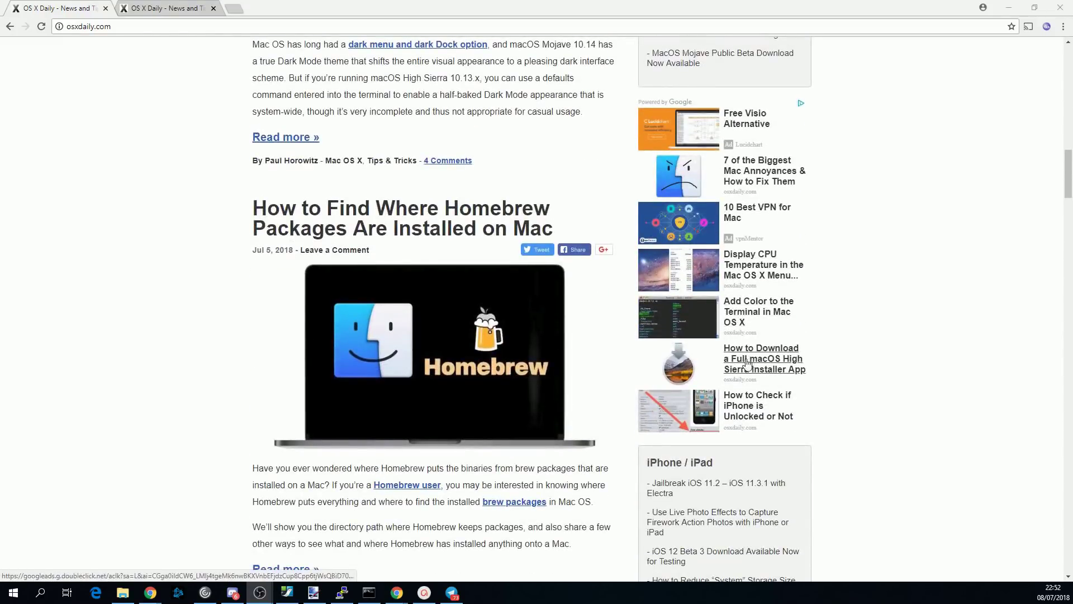
{"action": "scroll", "coordinate": [747, 362], "scroll_direction": "up", "scroll_amount": 20}
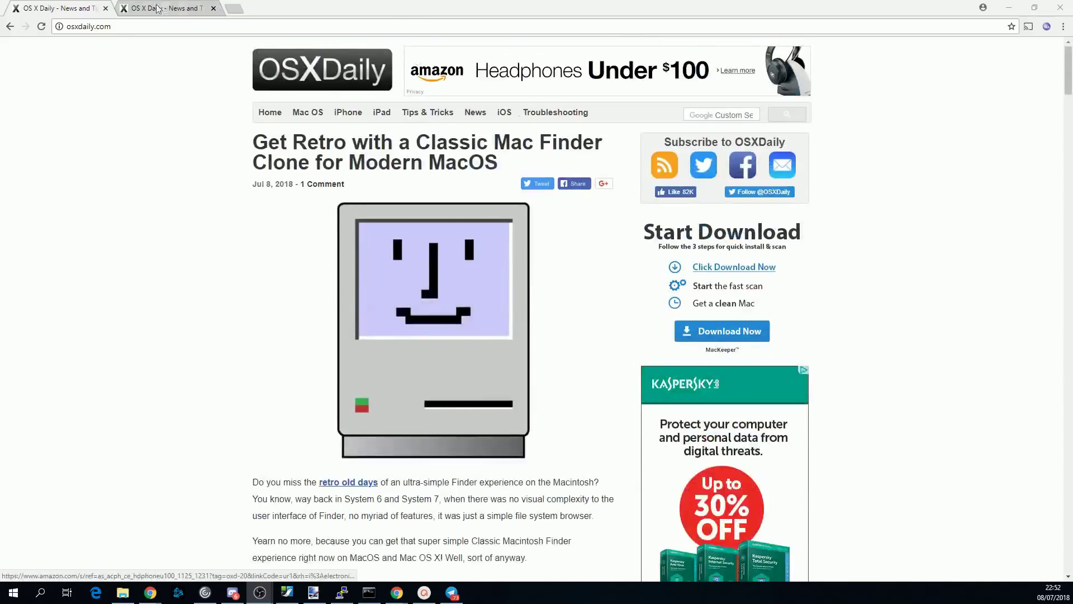
{"action": "left_click", "coordinate": [157, 8]}
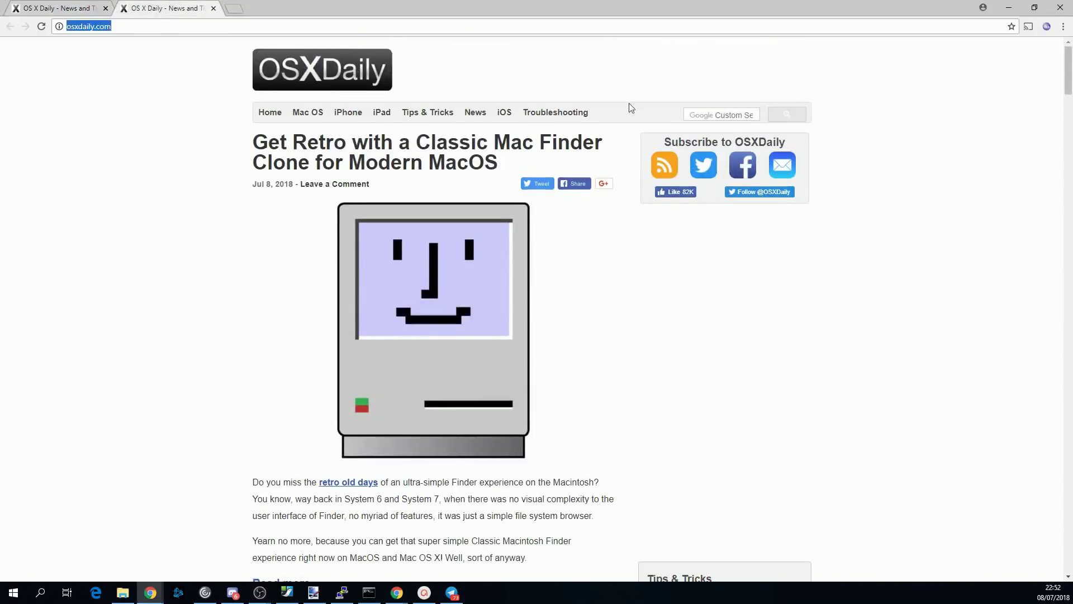
{"action": "scroll", "coordinate": [639, 114], "scroll_direction": "down", "scroll_amount": 15}
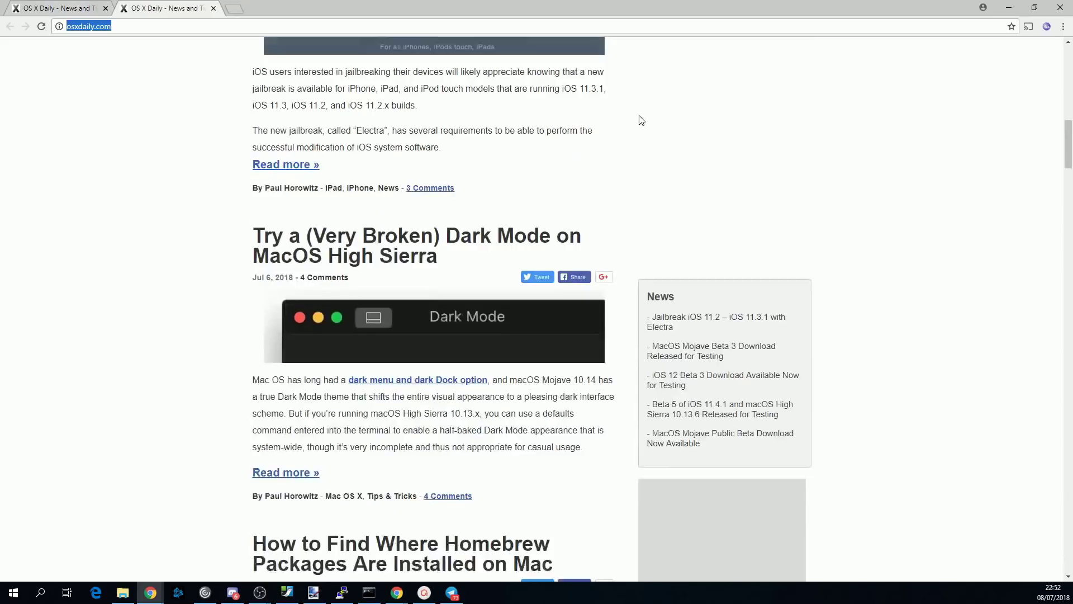
{"action": "scroll", "coordinate": [641, 120], "scroll_direction": "down", "scroll_amount": 15}
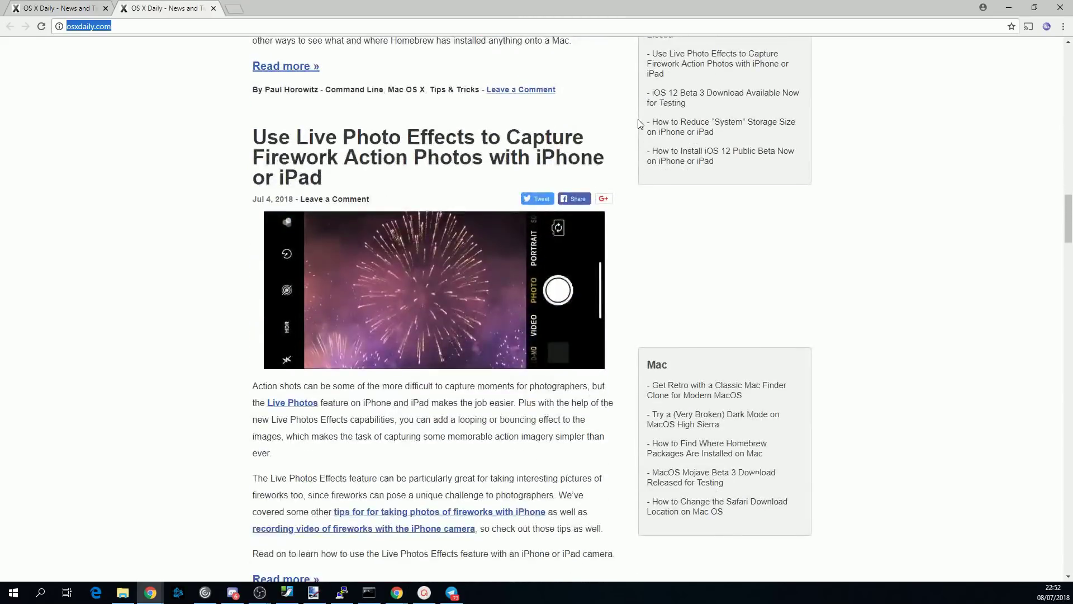
{"action": "scroll", "coordinate": [638, 119], "scroll_direction": "down", "scroll_amount": 5}
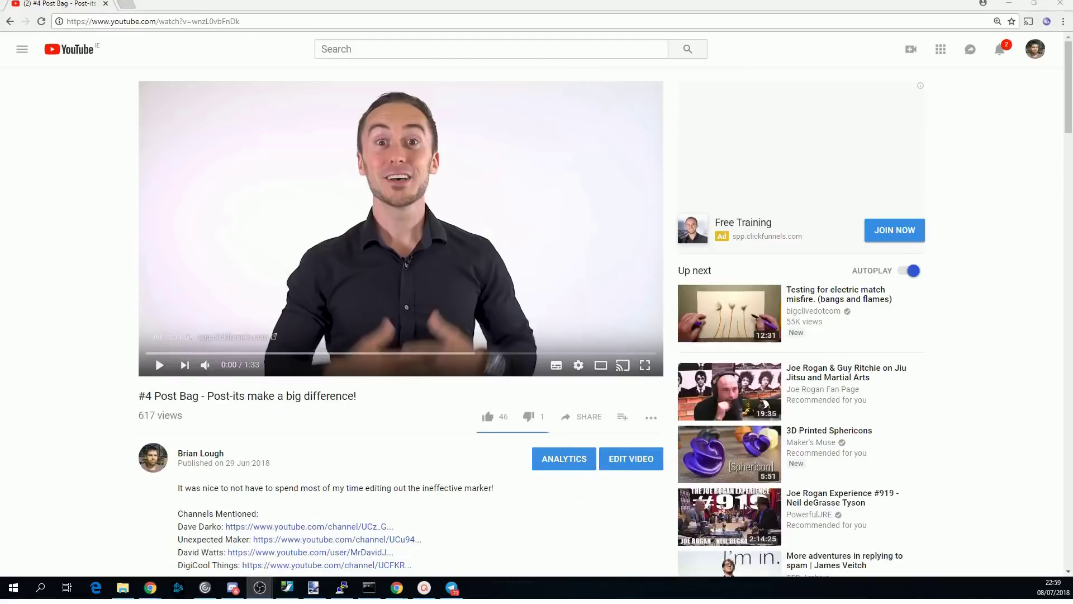
Play the YouTube video muted and skip its ad.
{"action": "left_click", "coordinate": [161, 370]}
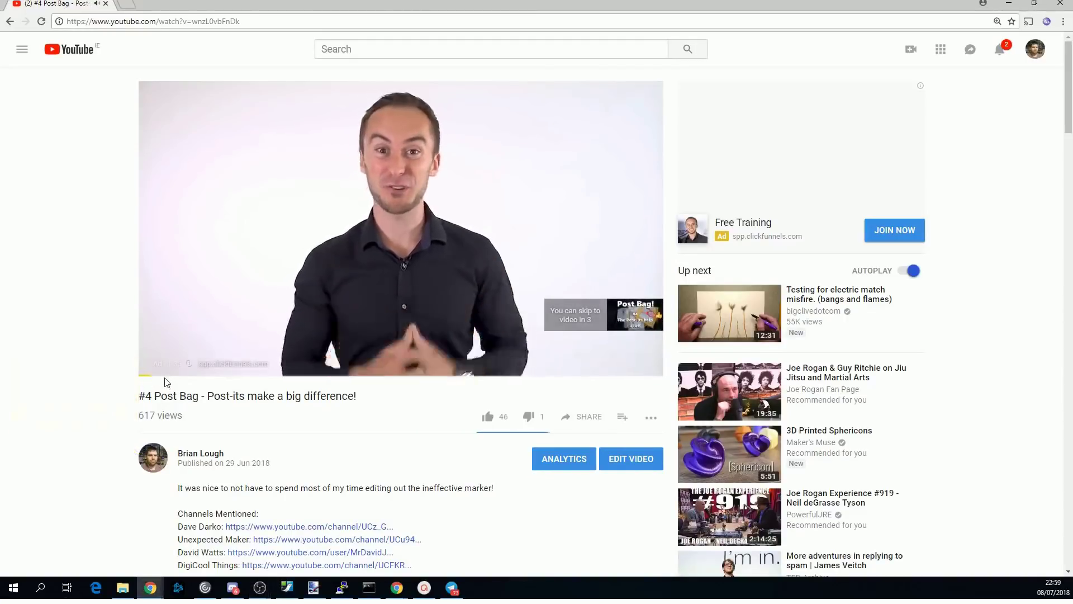
{"action": "left_click", "coordinate": [206, 366]}
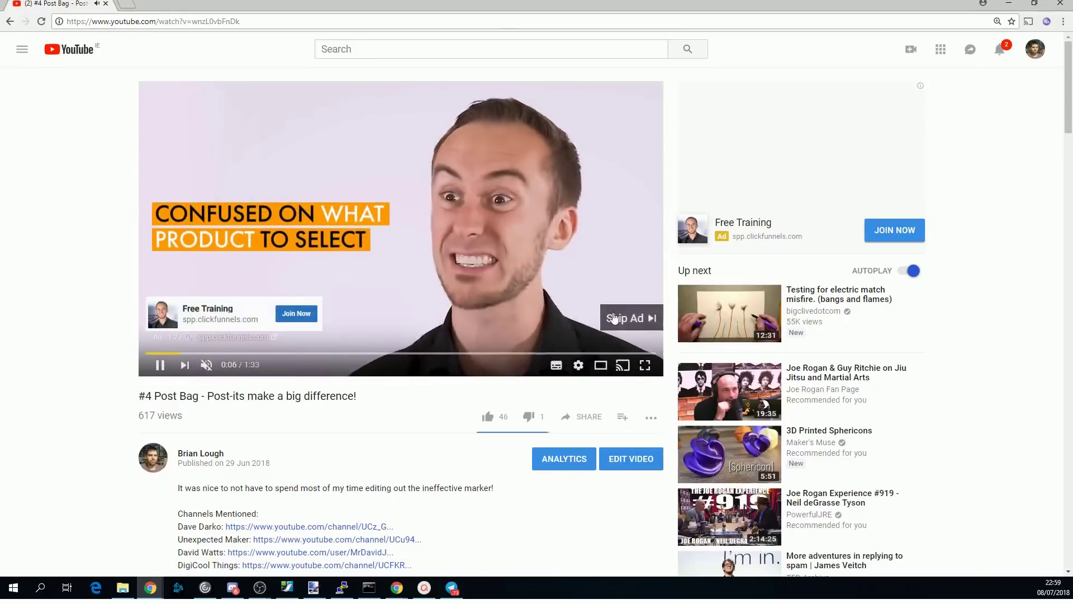
{"action": "left_click", "coordinate": [614, 318]}
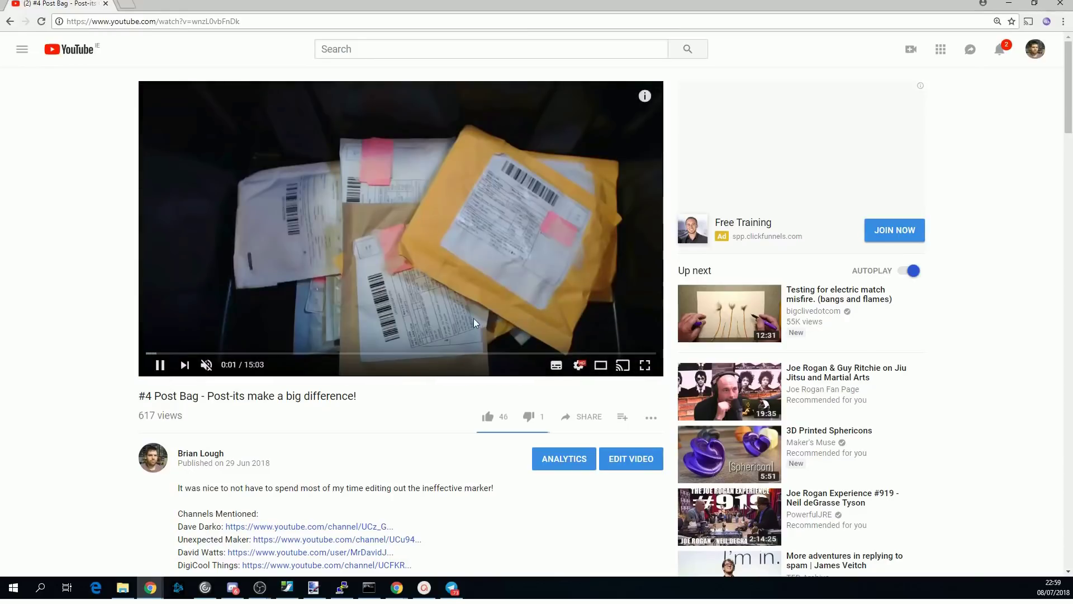
Open the MAX7219 display parts link from the description in a new tab.
{"action": "scroll", "coordinate": [455, 335], "scroll_direction": "down", "scroll_amount": 6}
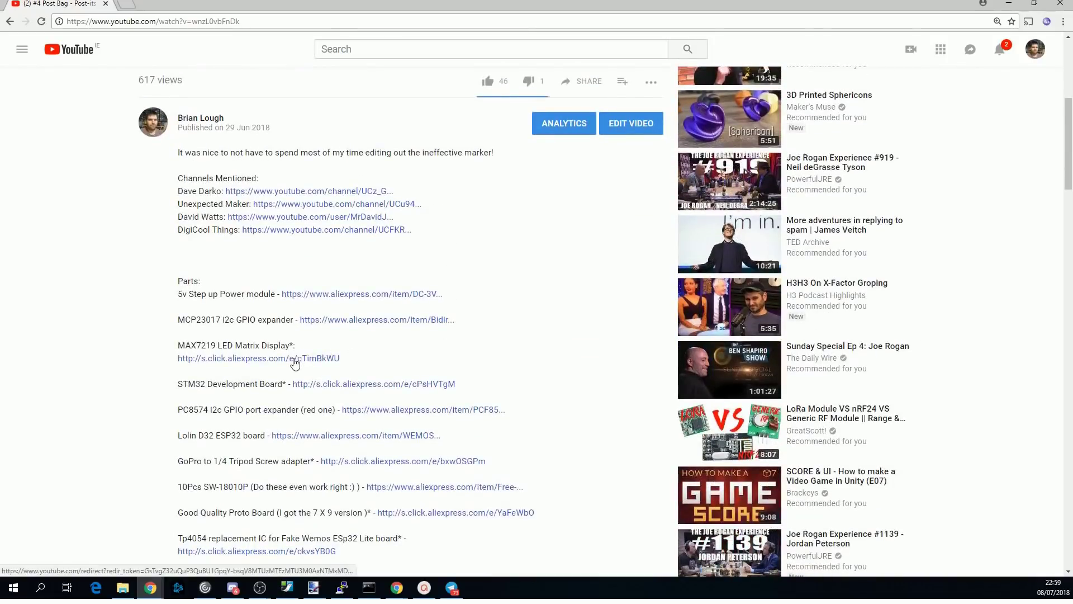
{"action": "middle_click", "coordinate": [296, 363]}
{"action": "left_click", "coordinate": [166, 4]}
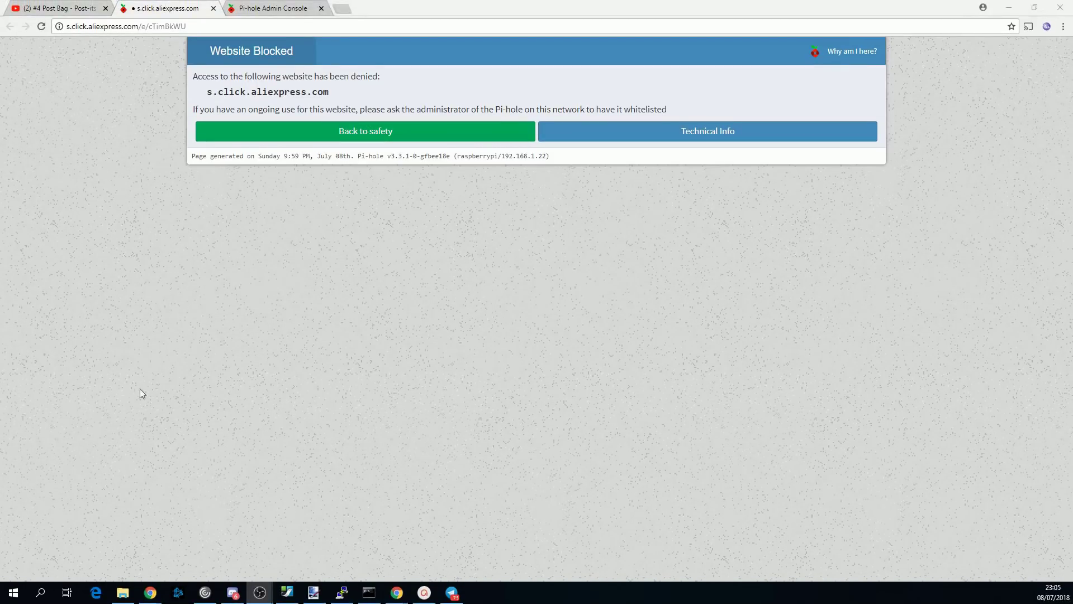
Copy the blocked s.click.aliexpress.com domain into Pi-hole's whitelist, then reload the AliExpress link.
{"action": "left_click_drag", "start_coordinate": [329, 91], "coordinate": [210, 93]}
{"action": "key", "text": "ctrl+c"}
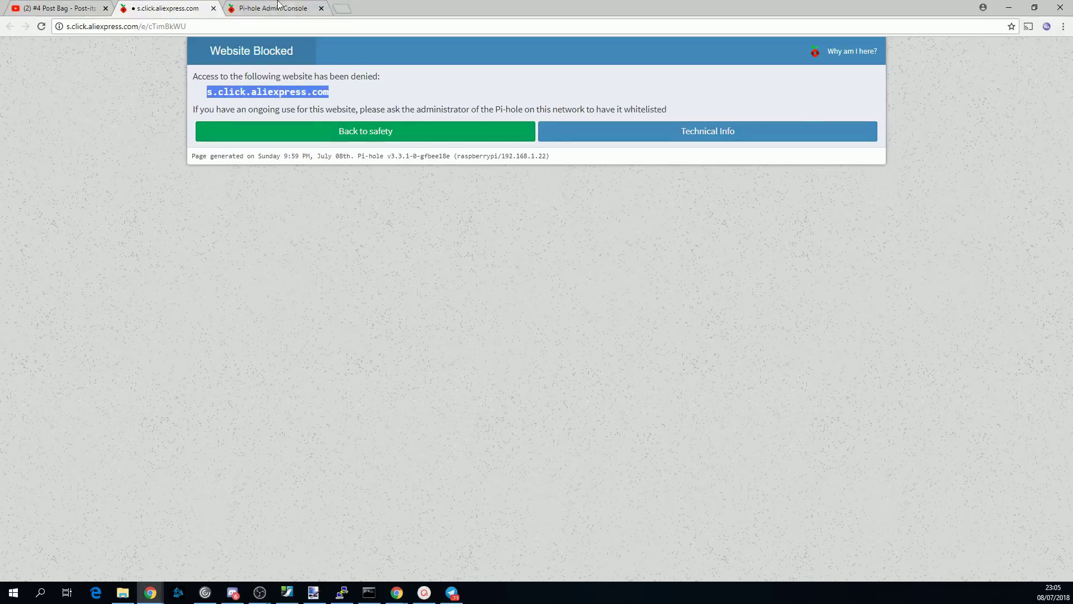
{"action": "left_click", "coordinate": [276, 10]}
{"action": "left_click", "coordinate": [224, 221]}
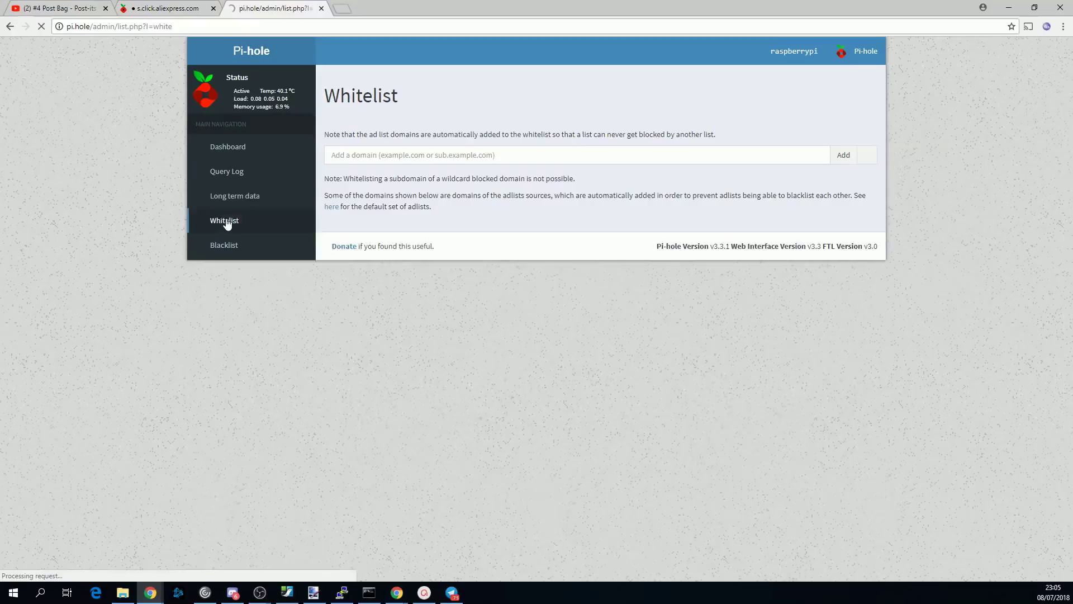
{"action": "left_click", "coordinate": [381, 156]}
{"action": "key", "text": "ctrl+v"}
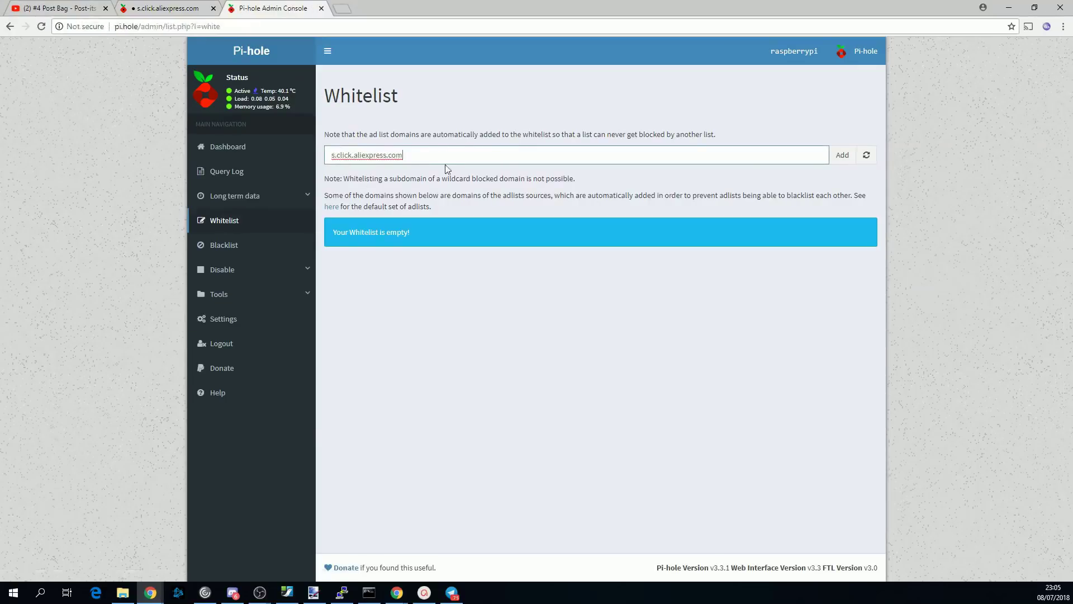
{"action": "left_click", "coordinate": [847, 161]}
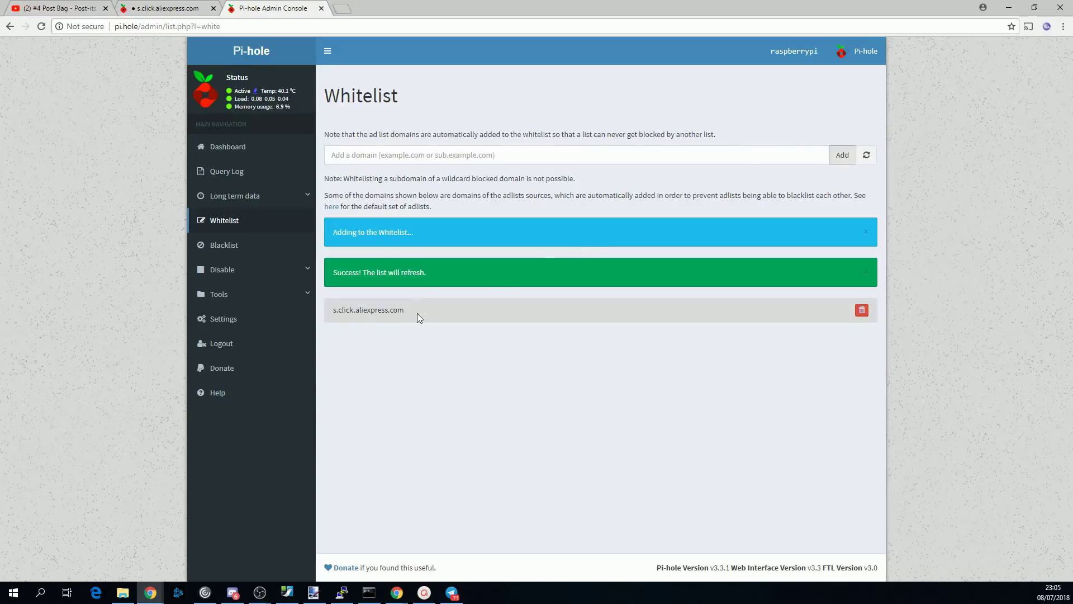
{"action": "left_click", "coordinate": [167, 8]}
{"action": "left_click", "coordinate": [42, 28]}
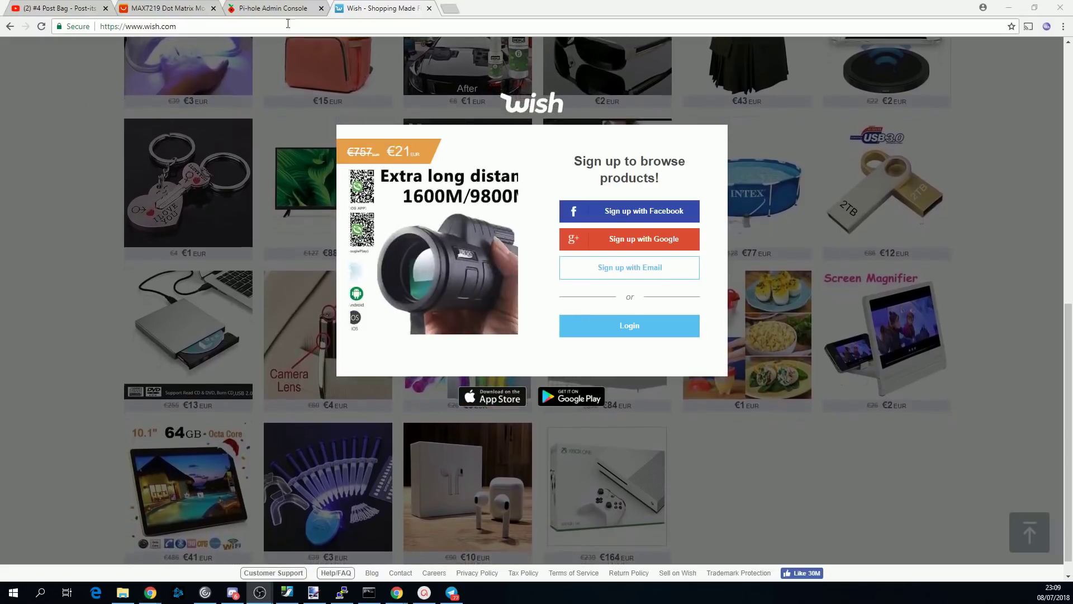
Add wish.com to the Pi-hole blacklist as an exact entry.
{"action": "left_click", "coordinate": [274, 8]}
{"action": "left_click", "coordinate": [224, 245]}
{"action": "left_click", "coordinate": [416, 139]}
{"action": "type", "text": "wish.com"}
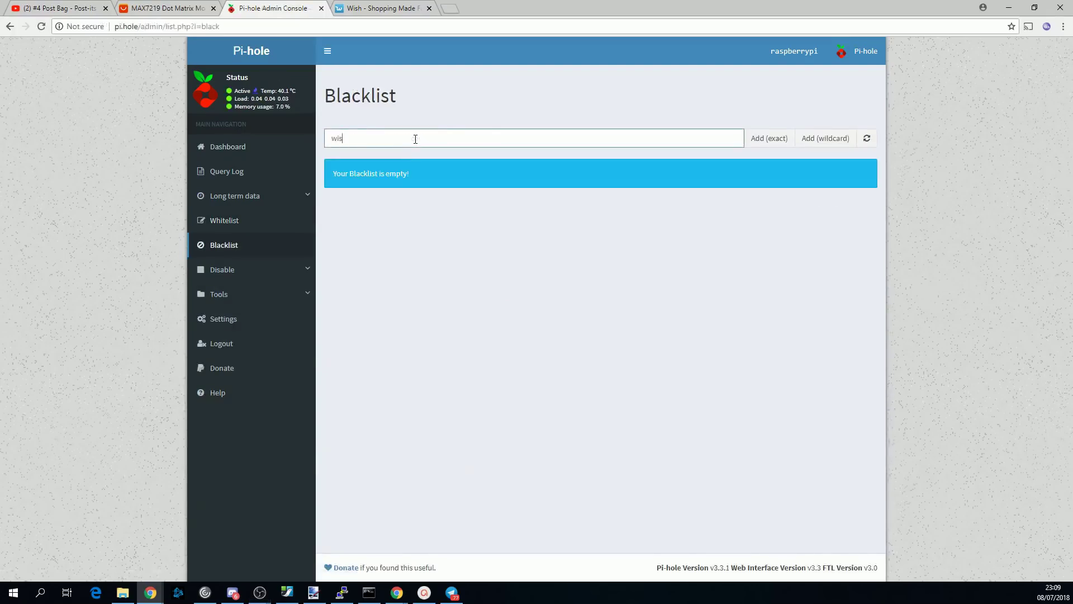
{"action": "left_click", "coordinate": [776, 141]}
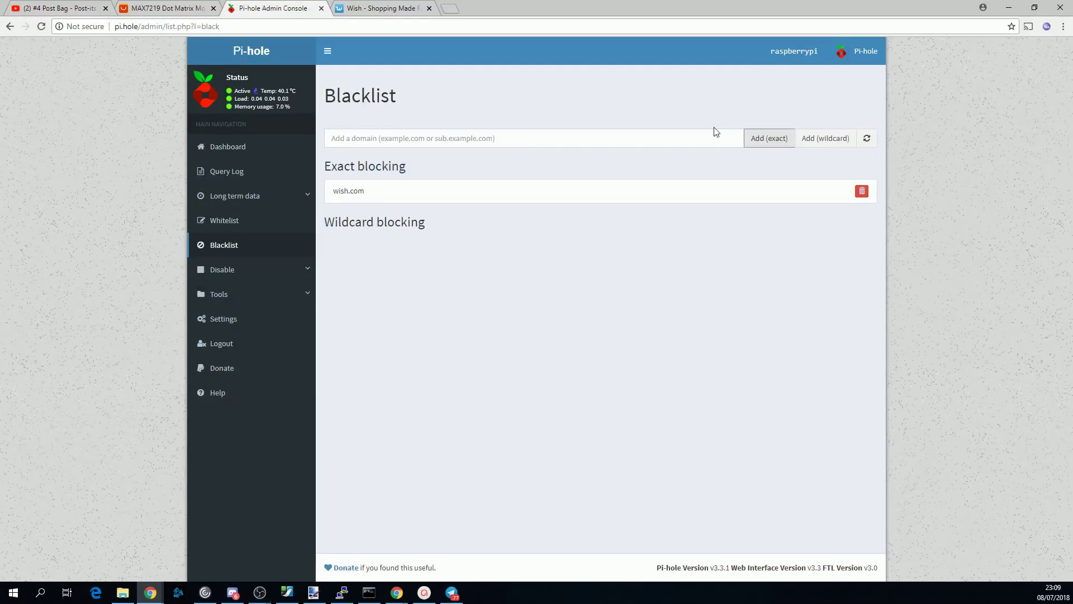
Add wish.com again as a wildcard blacklist entry, then reload the Wish page to test the block.
{"action": "left_click", "coordinate": [680, 144]}
{"action": "type", "text": "wish.com"}
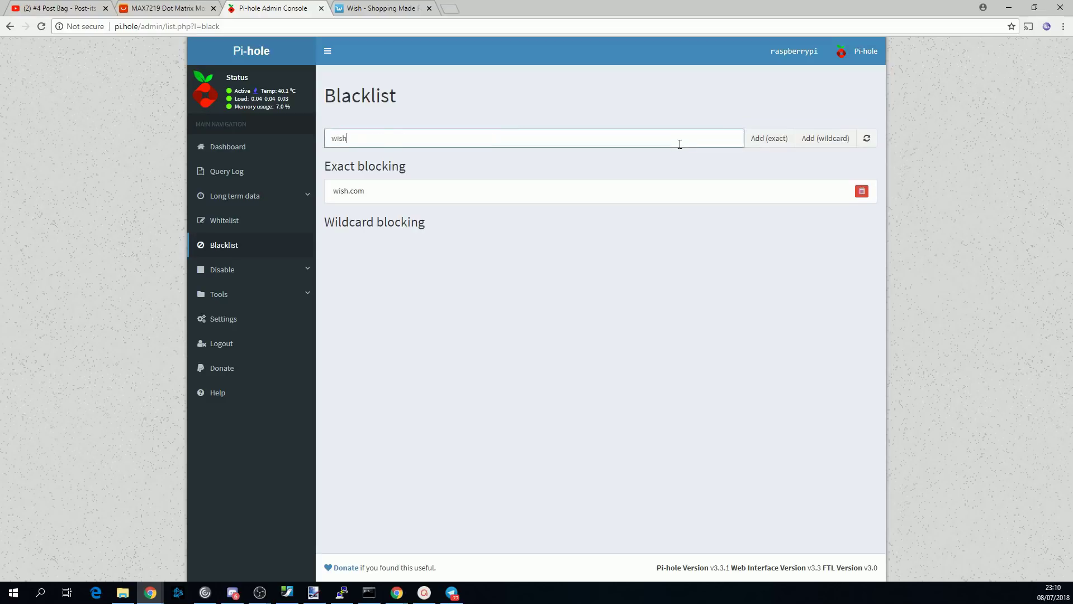
{"action": "left_click", "coordinate": [822, 138]}
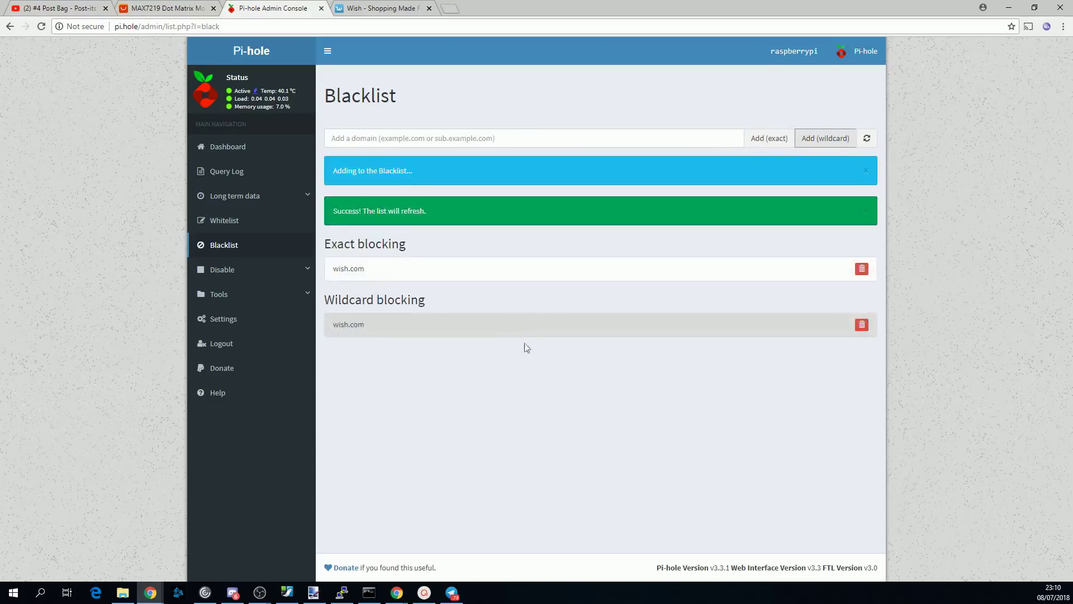
{"action": "left_click", "coordinate": [384, 8]}
{"action": "left_click_drag", "start_coordinate": [177, 26], "coordinate": [128, 27]}
{"action": "key", "text": "Return"}
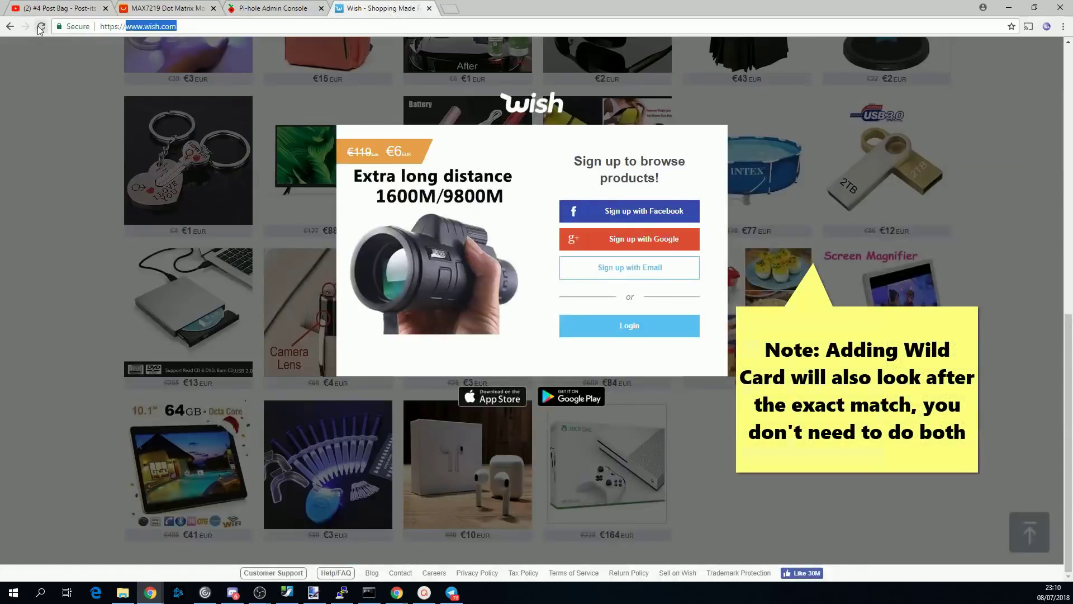